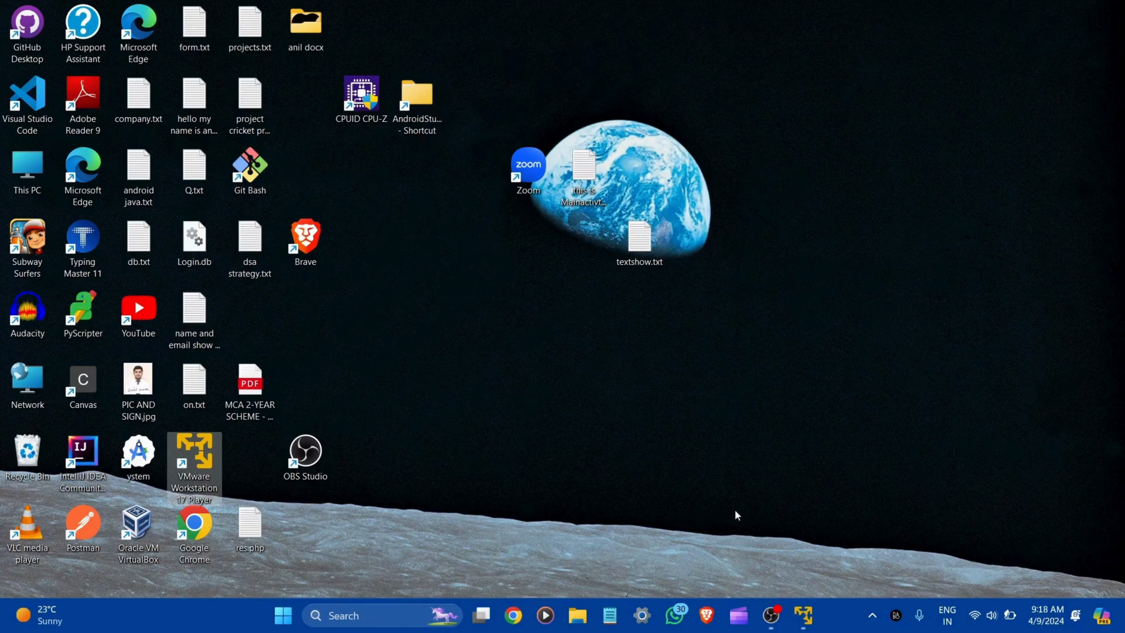
Open Task Manager maximized and show the computer's performance page
right_click(845, 610)
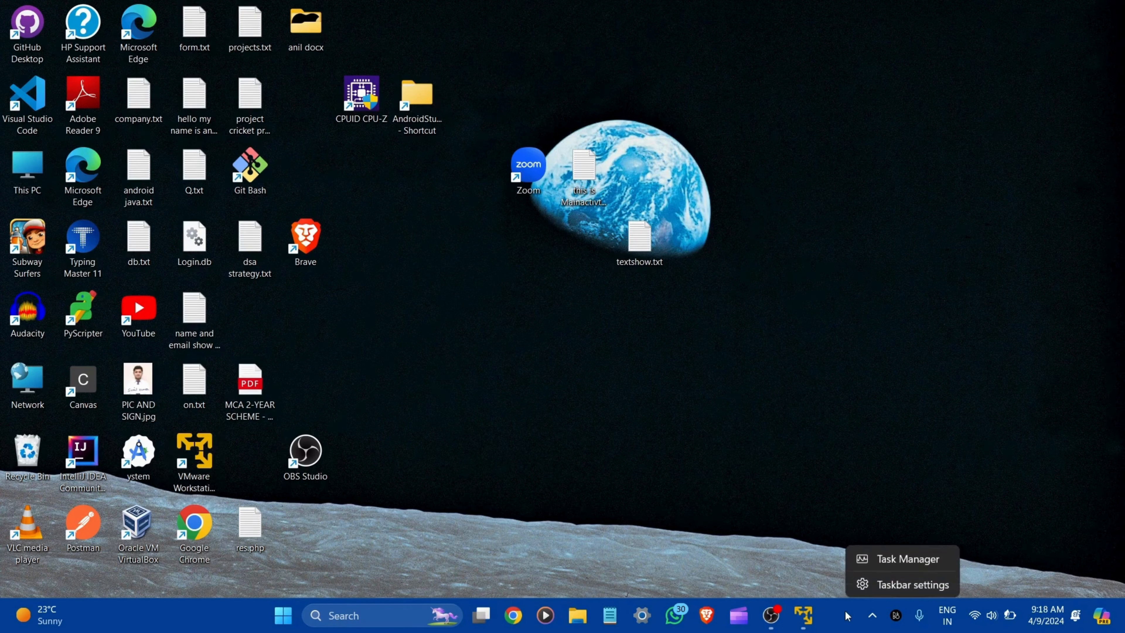
click(897, 562)
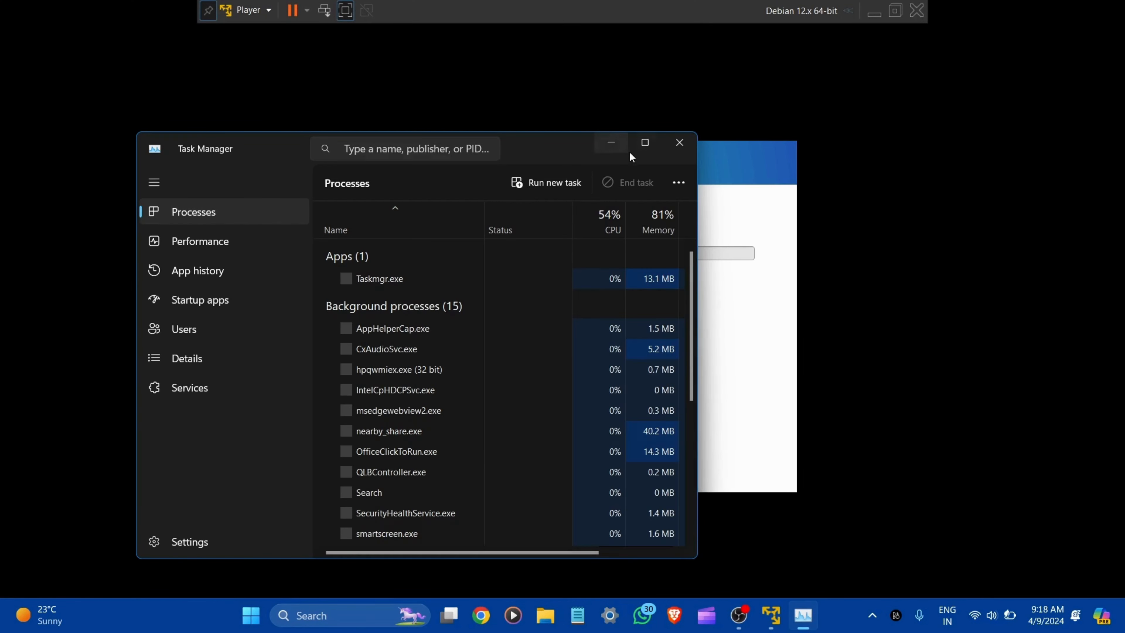
click(640, 146)
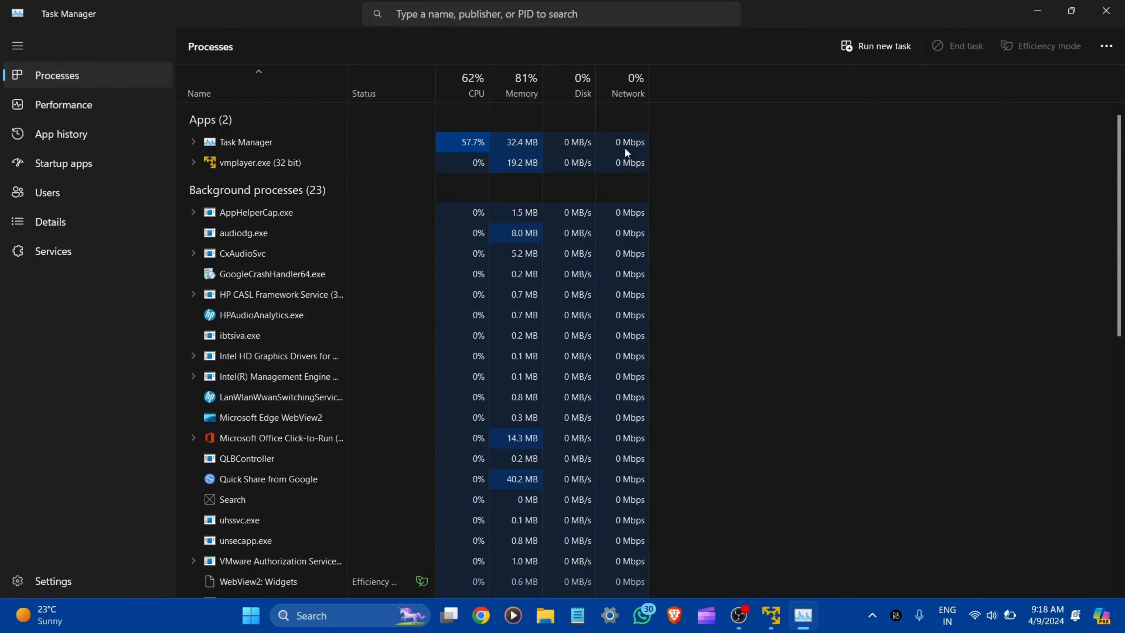
click(85, 107)
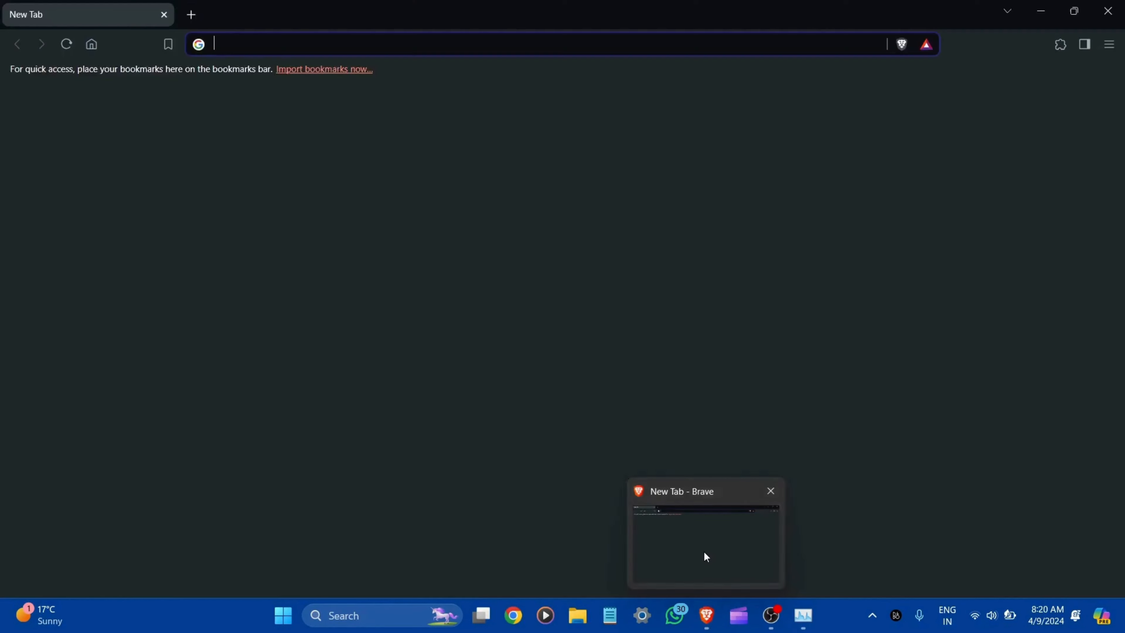
Switch to Brave, search the web for "vmware" and open the official VMware website
click(704, 551)
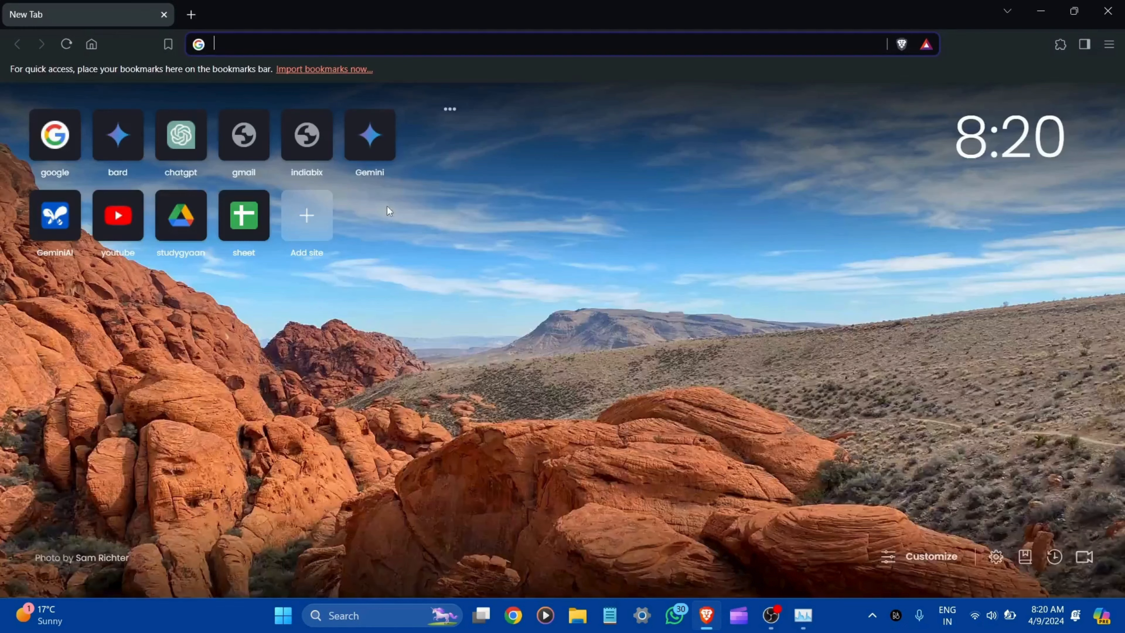
click(307, 45)
text(vmware)
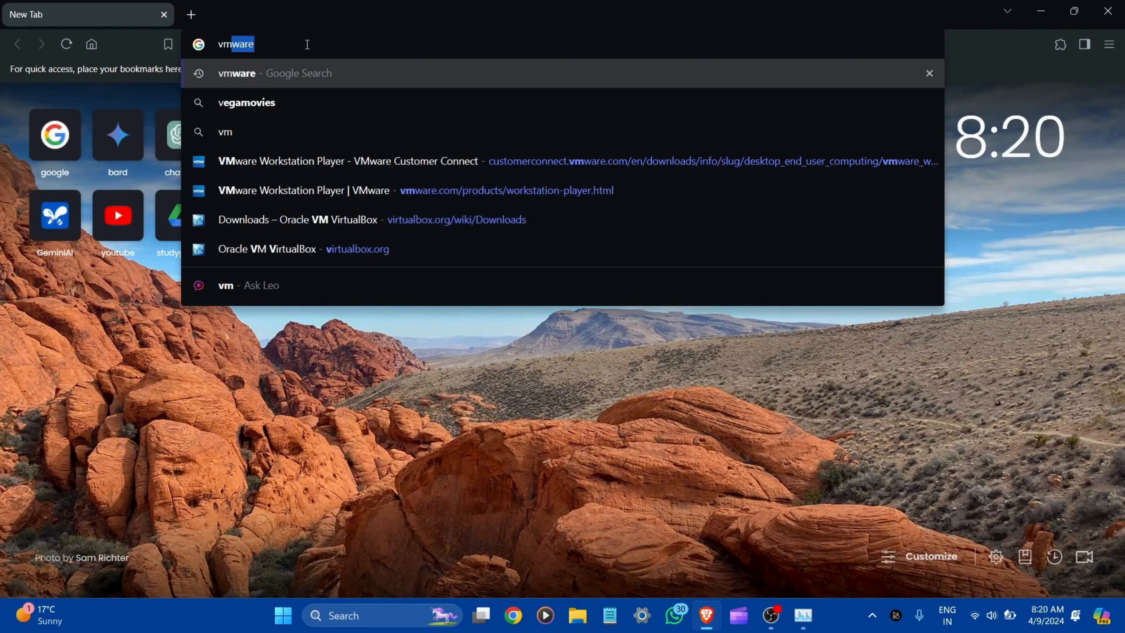
key(Return)
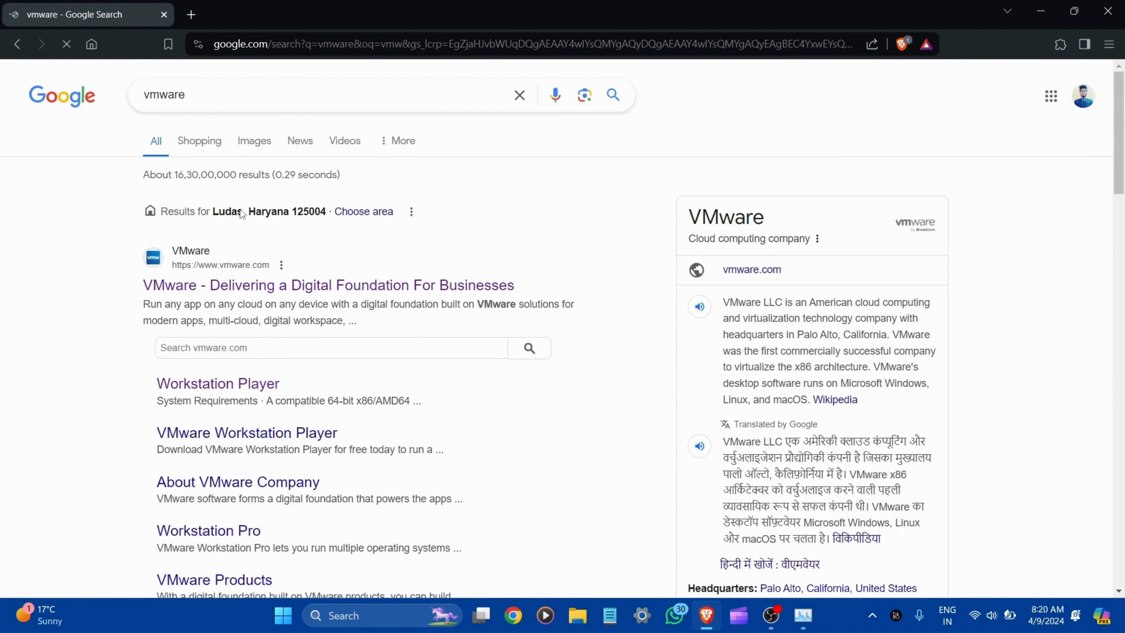
click(292, 289)
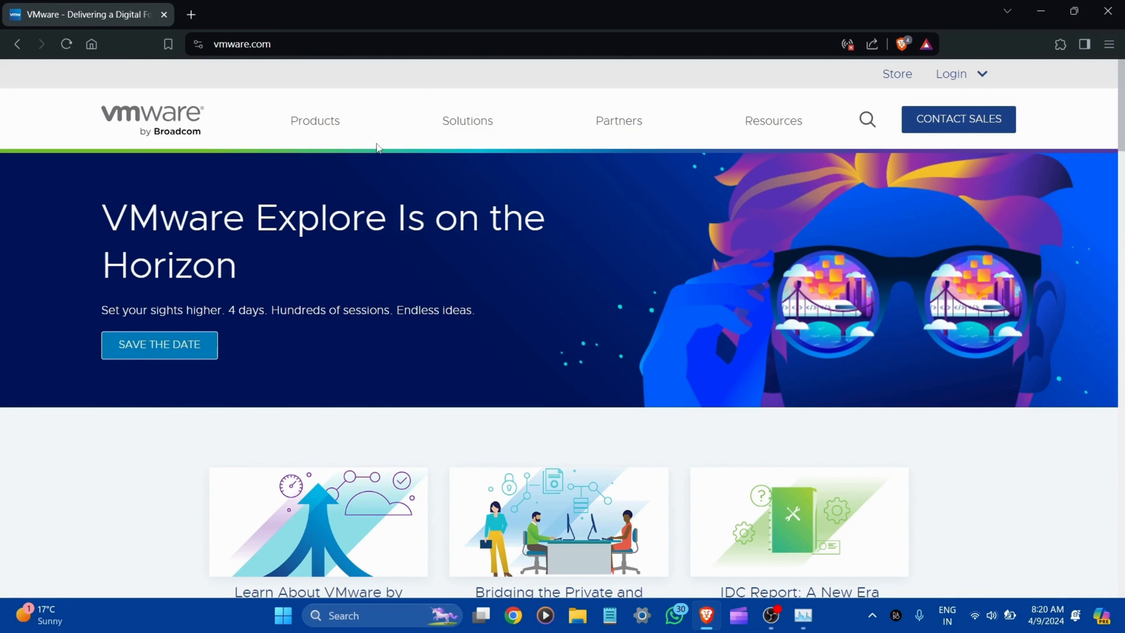
Open the Workstation Player page from the Desktop Hypervisor group of VMware's products
click(328, 128)
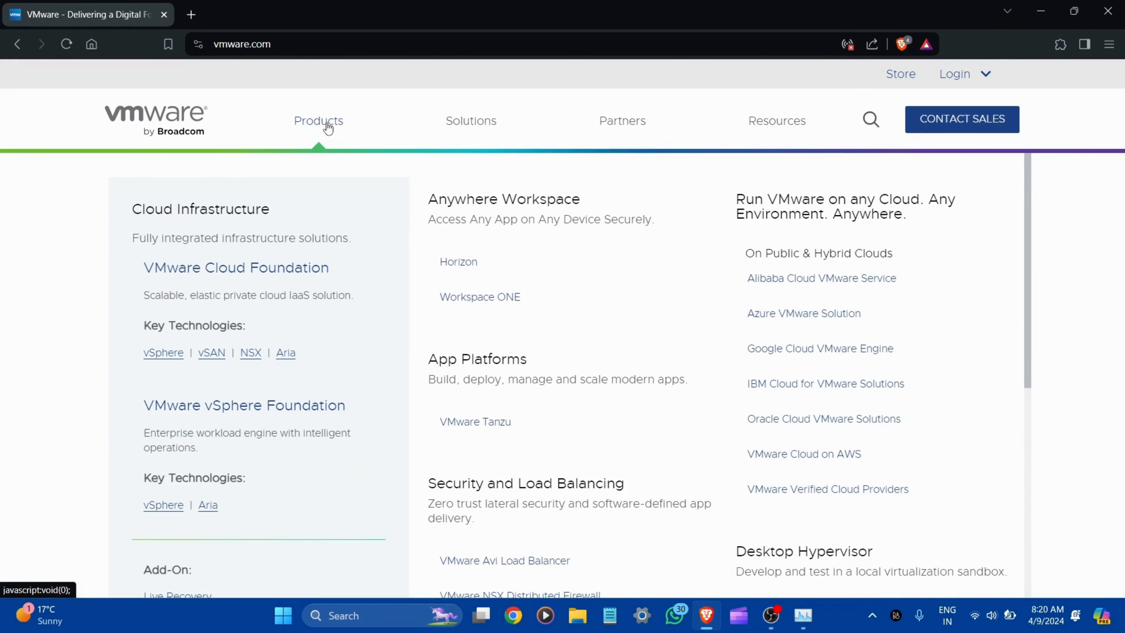
scroll(617, 474, down, 3)
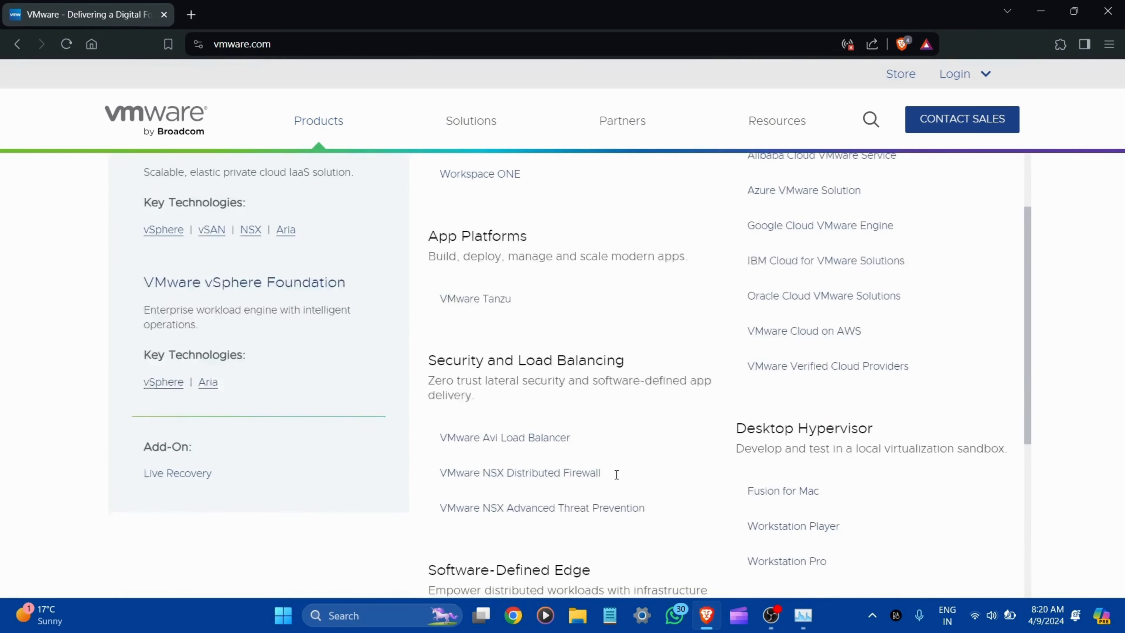
scroll(616, 474, down, 3)
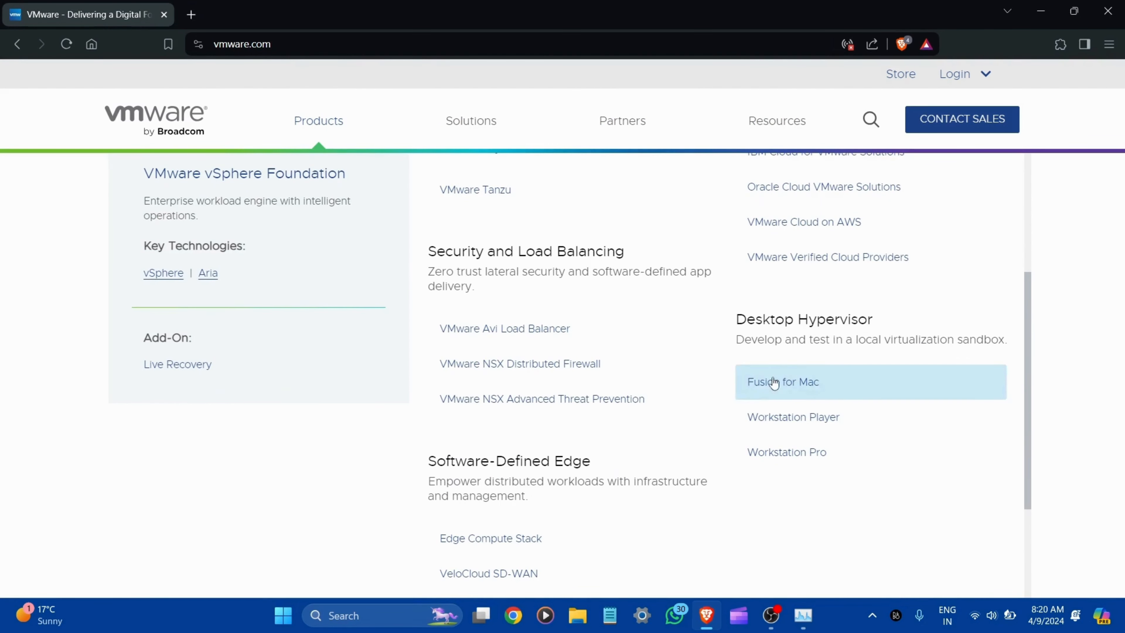
click(800, 419)
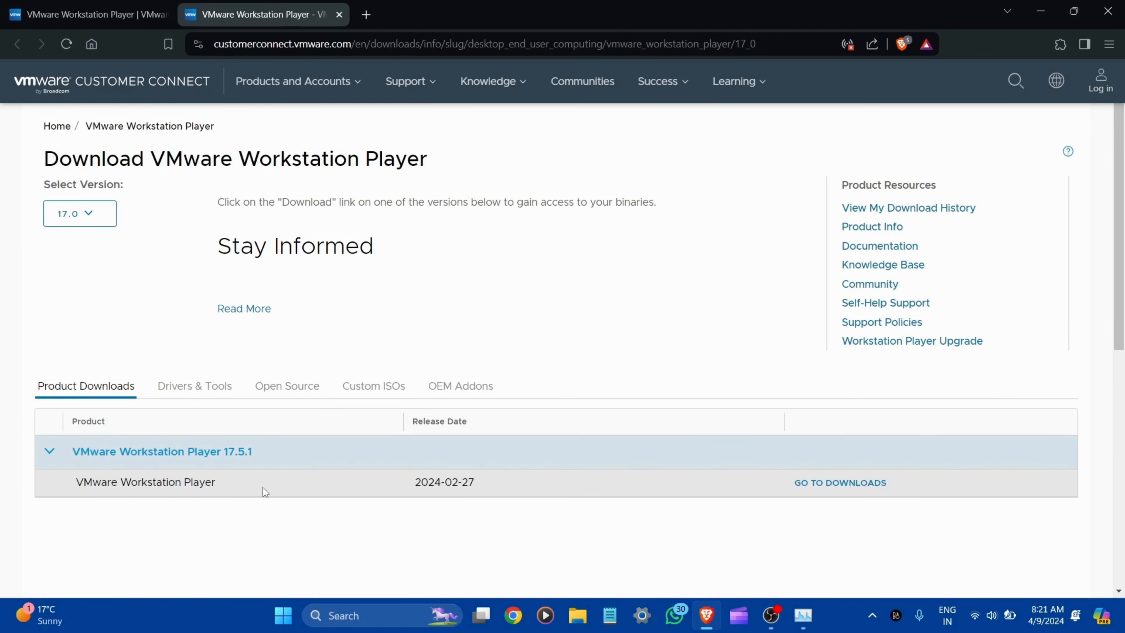
Download VMware Workstation 17.5.1 Player for Windows 64-bit into the Downloads folder and open the recent downloads
click(865, 484)
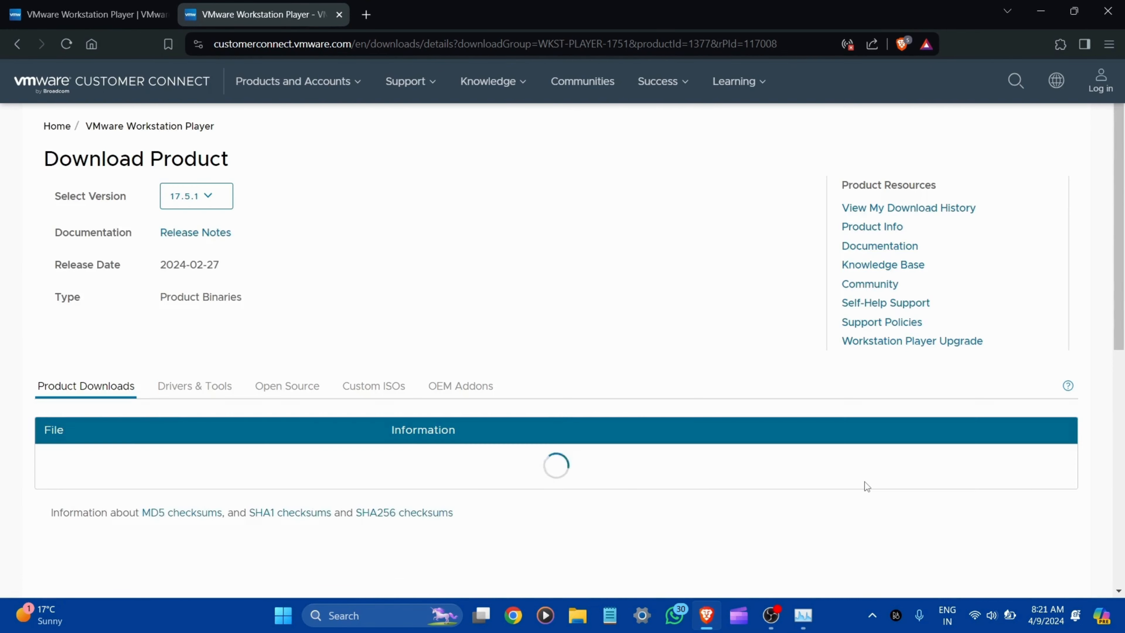
scroll(628, 382, down, 5)
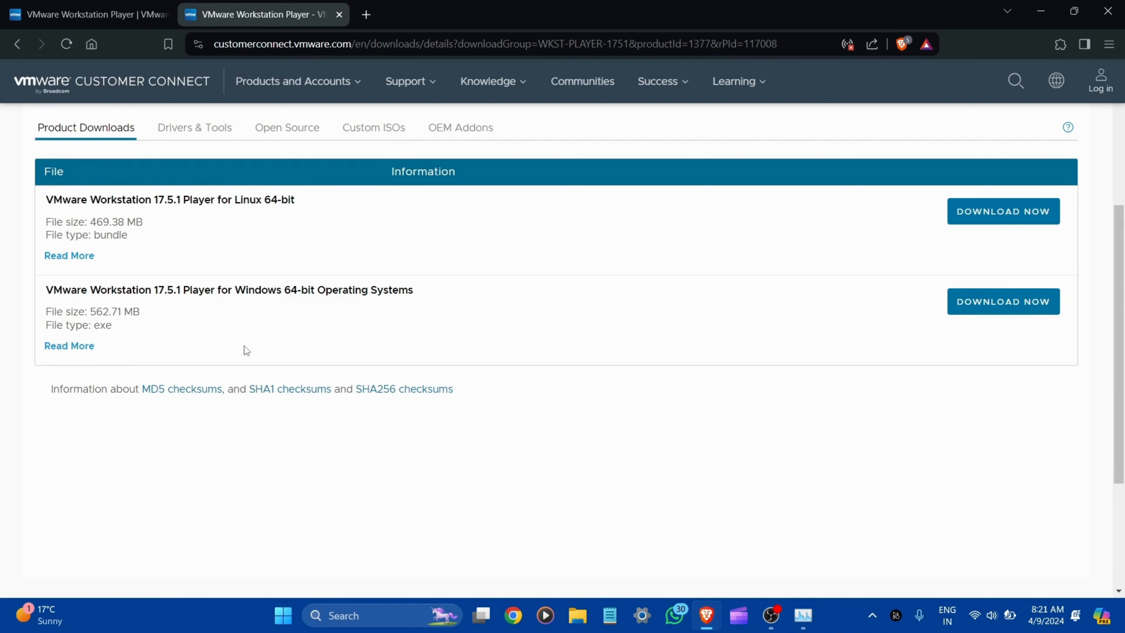
click(1014, 303)
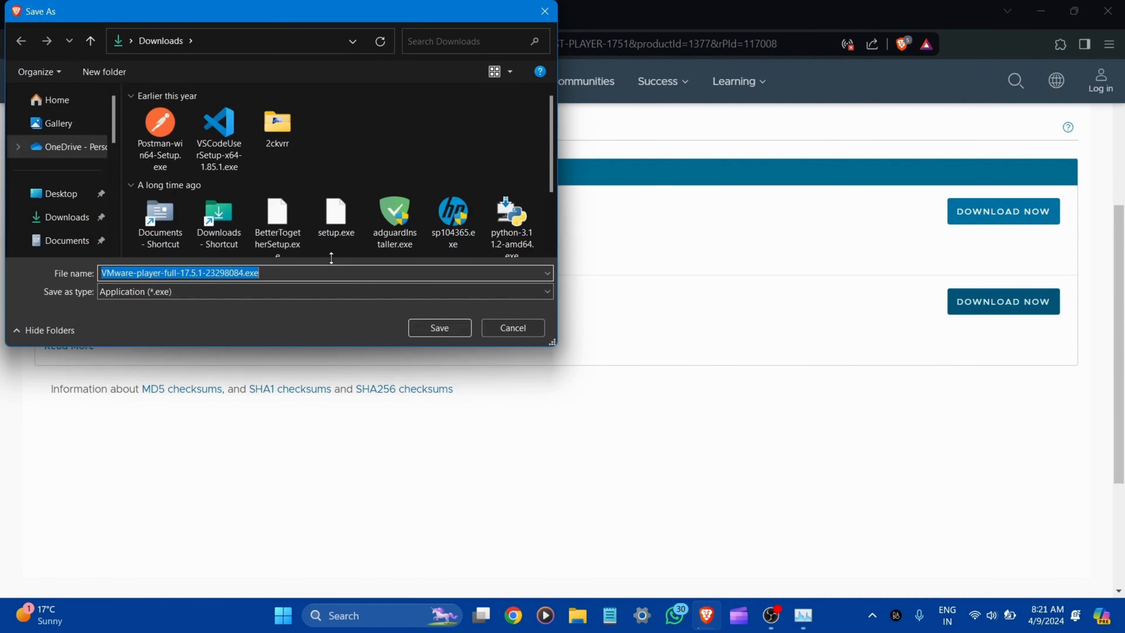
click(439, 328)
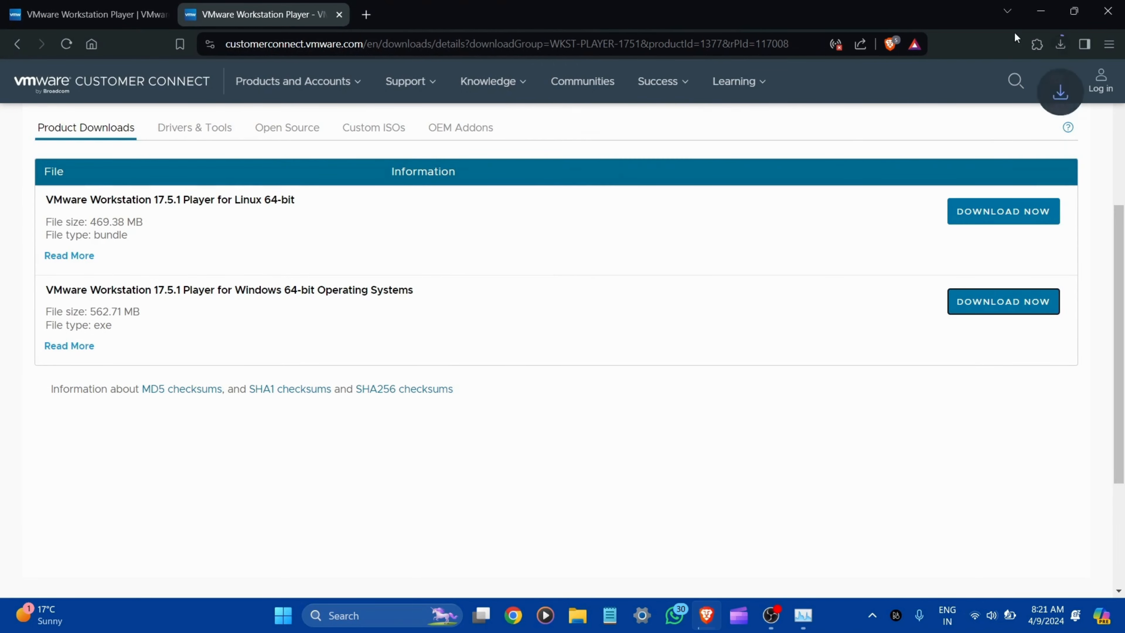
click(1065, 46)
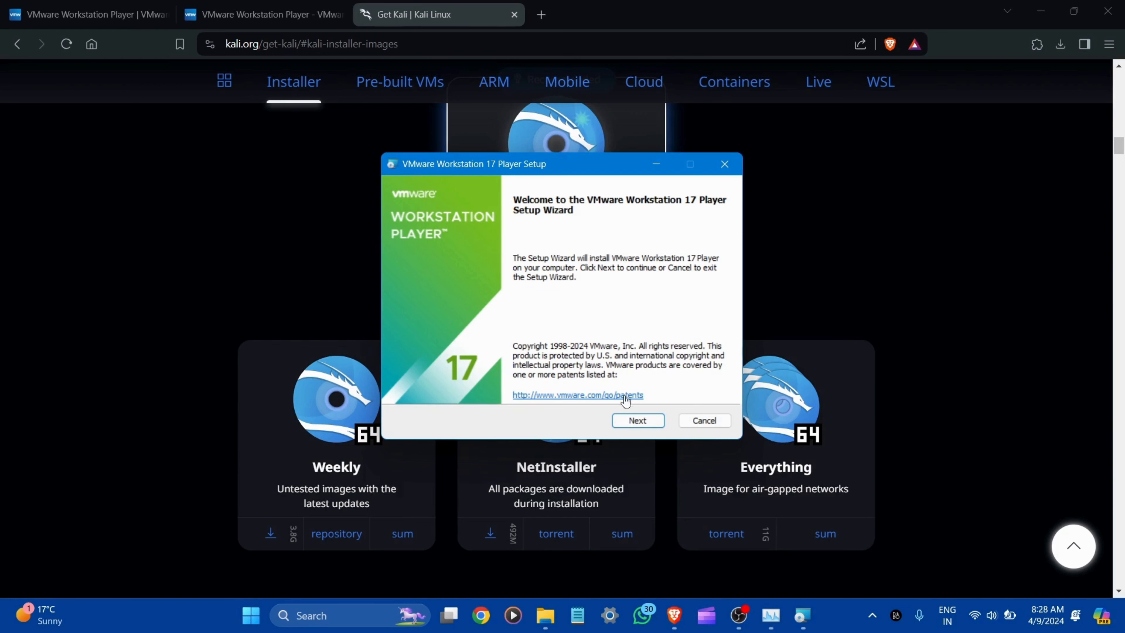
Begin the VMware Workstation 17 Player setup and accept the license agreement
click(636, 419)
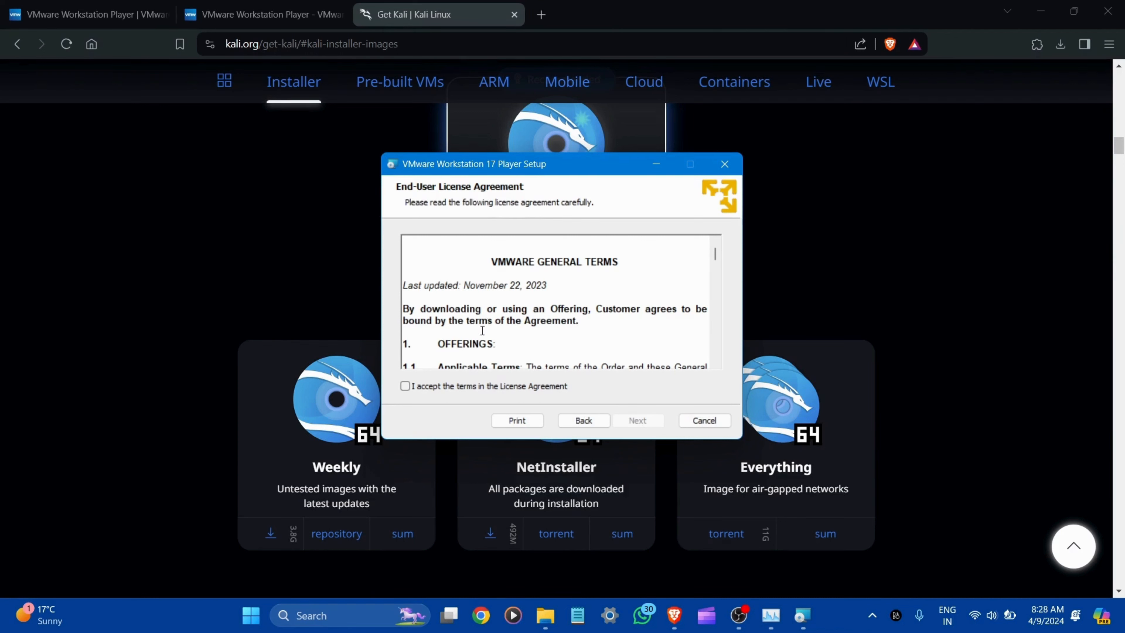
click(405, 386)
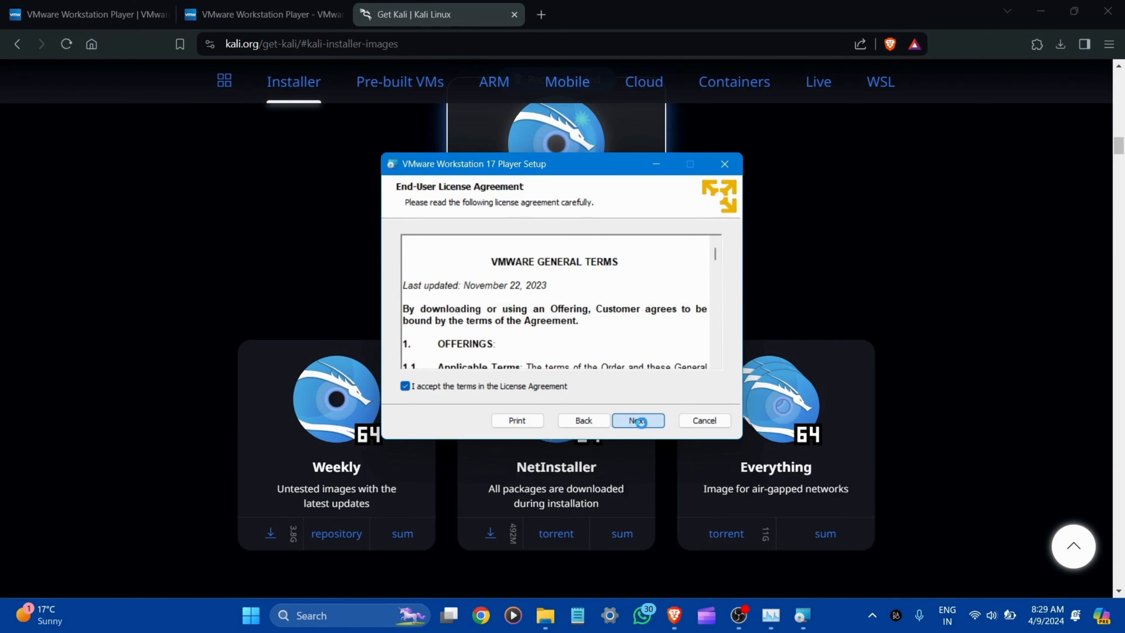
click(641, 421)
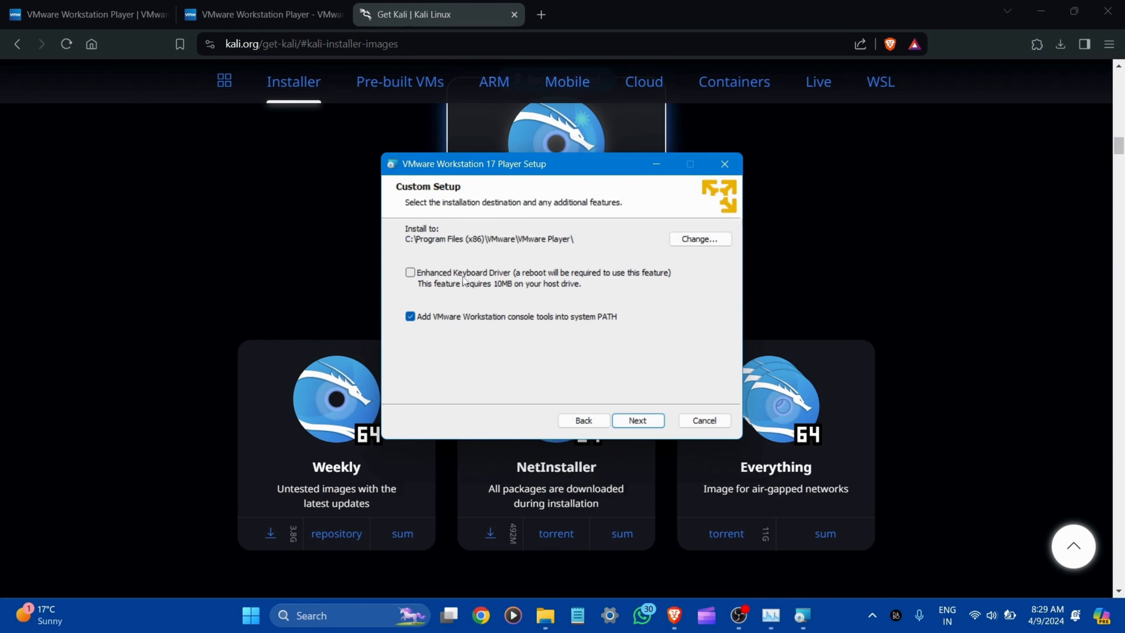
Include the Enhanced Keyboard Driver in the installation and turn on checking for product updates on startup
click(413, 274)
click(645, 420)
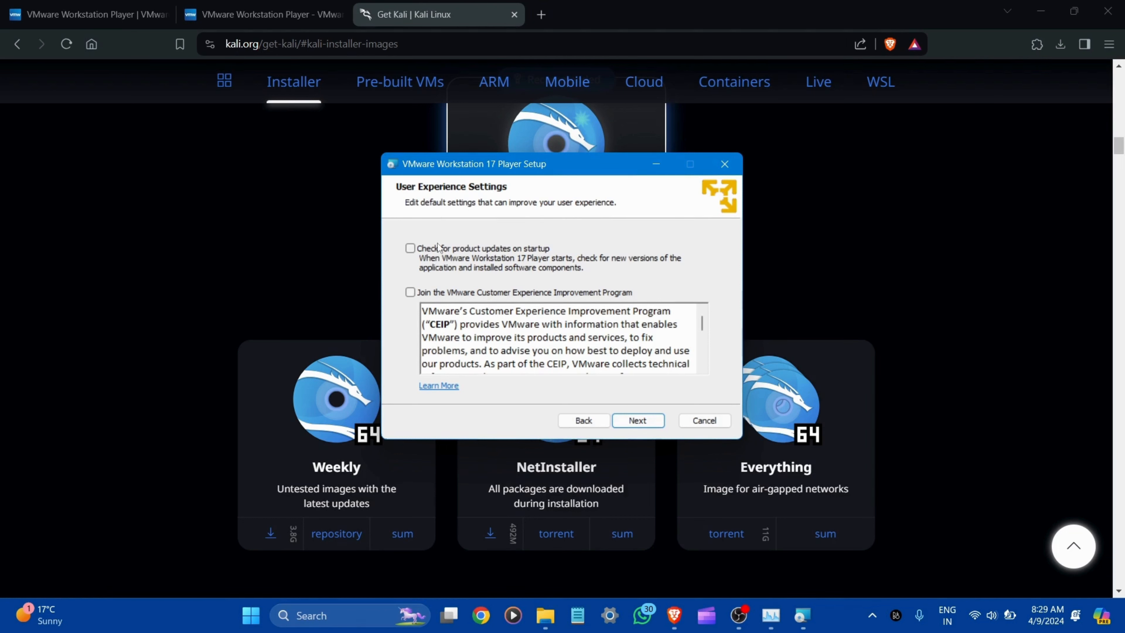
click(410, 248)
click(638, 421)
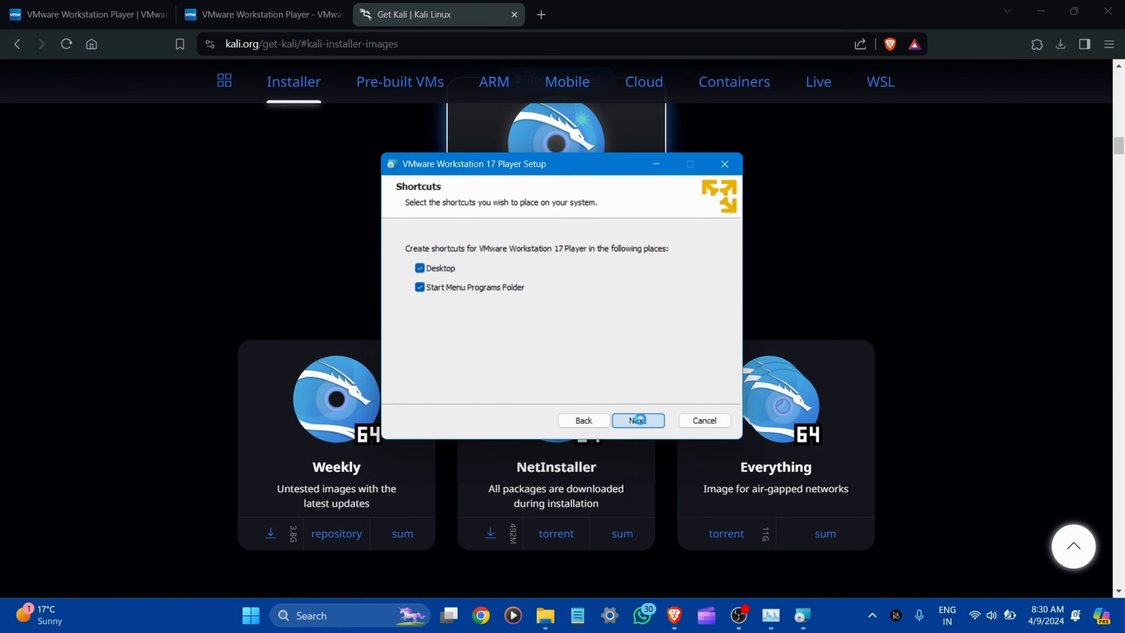
Keep the desktop and Start menu shortcuts, install VMware Workstation 17 Player and decline the immediate system restart
click(639, 420)
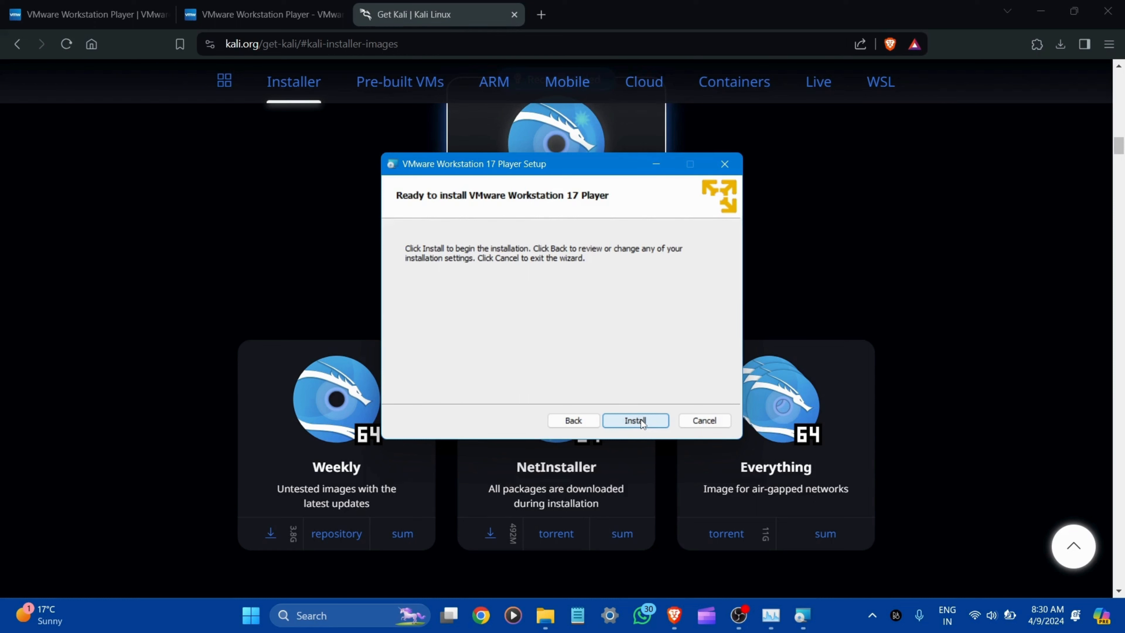
click(641, 420)
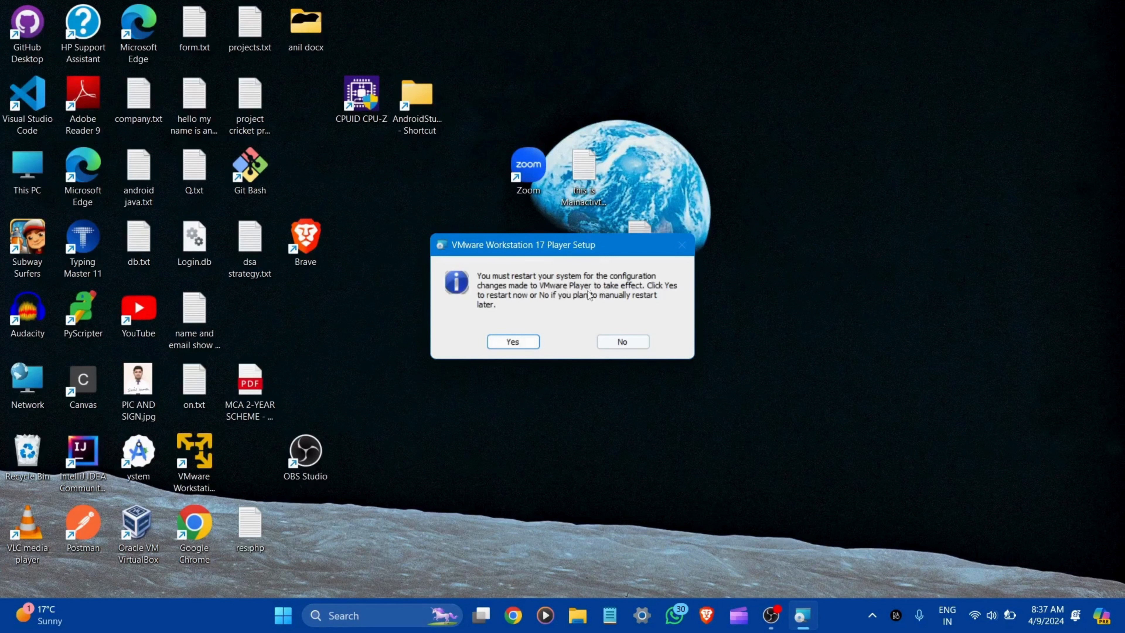
click(622, 341)
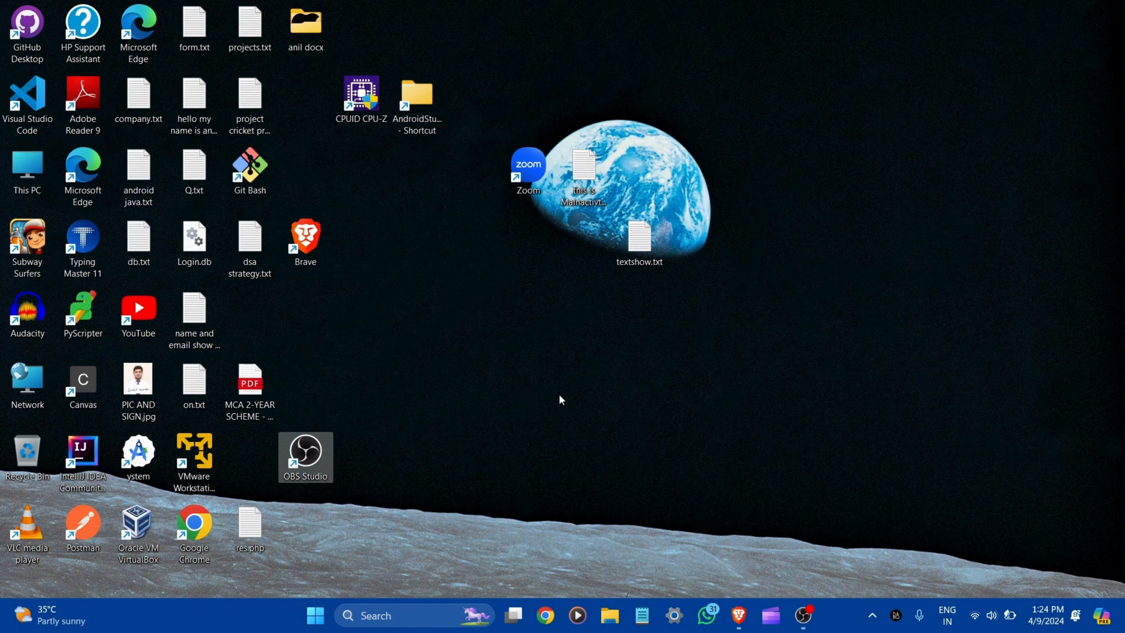
Switch to Brave, search the web for "ubuntu" and open the official Ubuntu website
mouse_move(738, 615)
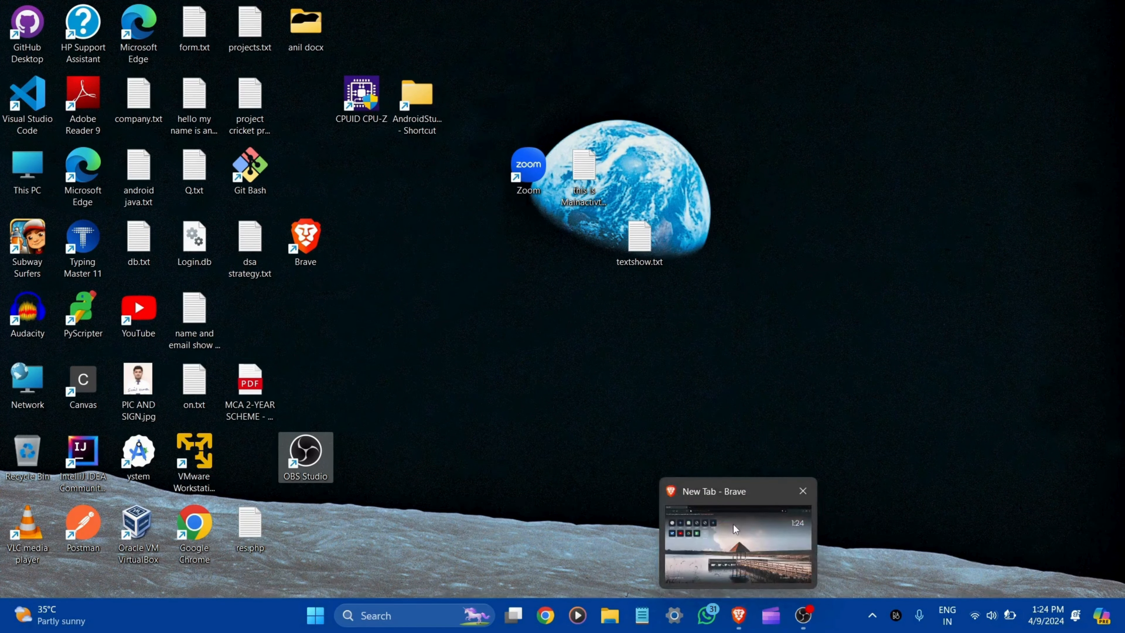
click(732, 524)
click(369, 46)
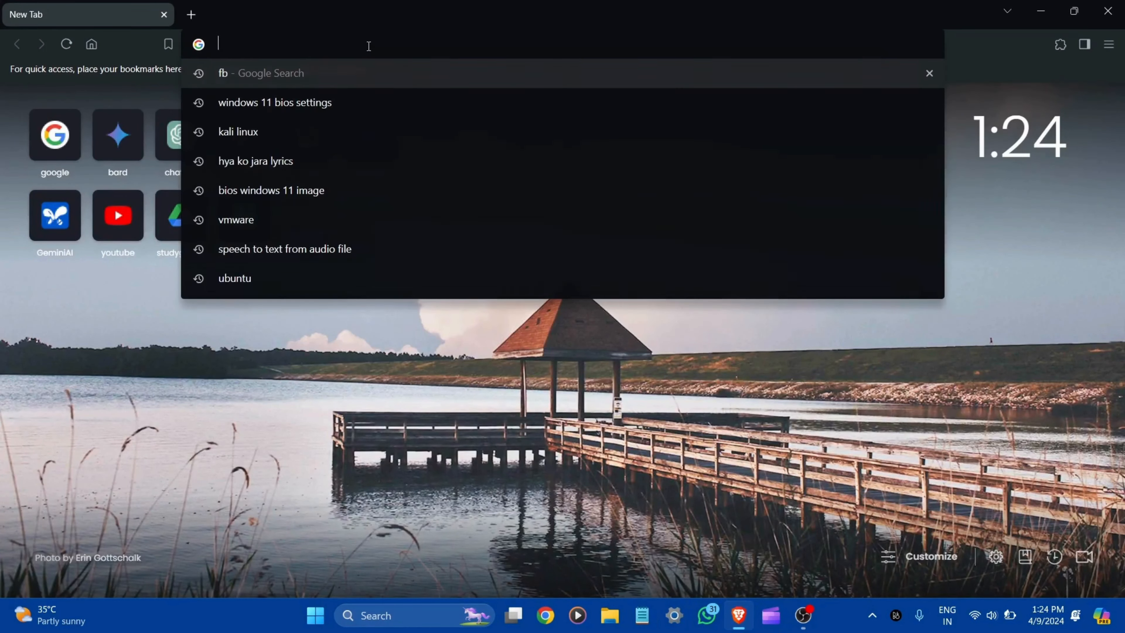
text(ubuntu)
key(Return)
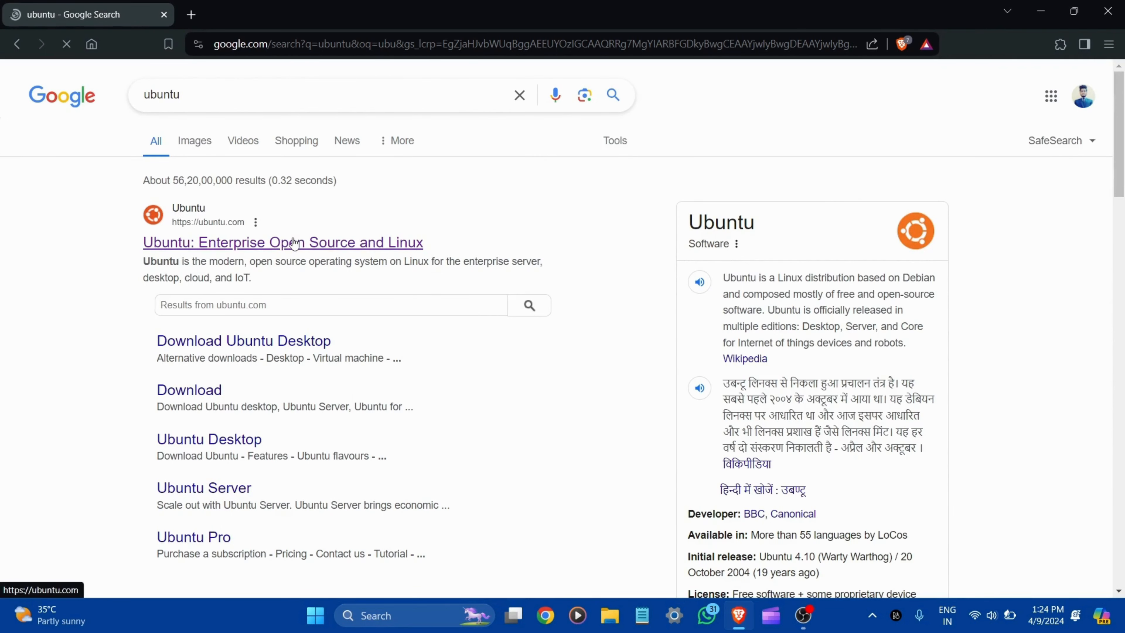
click(294, 243)
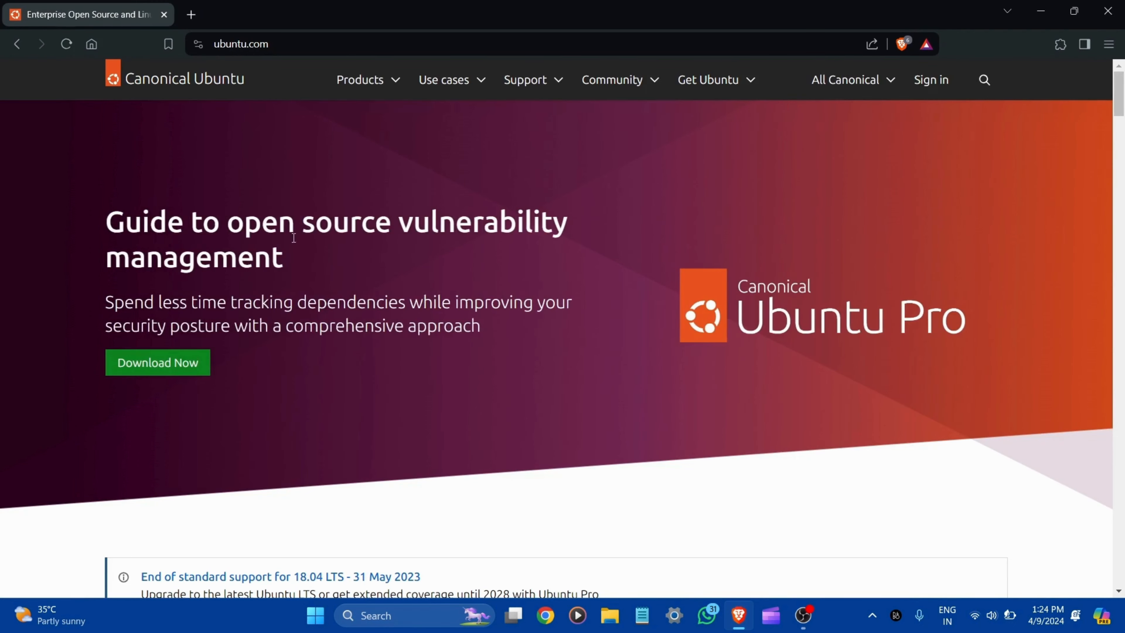
Start downloading Ubuntu Desktop 22.04 LTS, saving ubuntu-22.04.4-desktop-amd64.iso to the Downloads folder
click(716, 80)
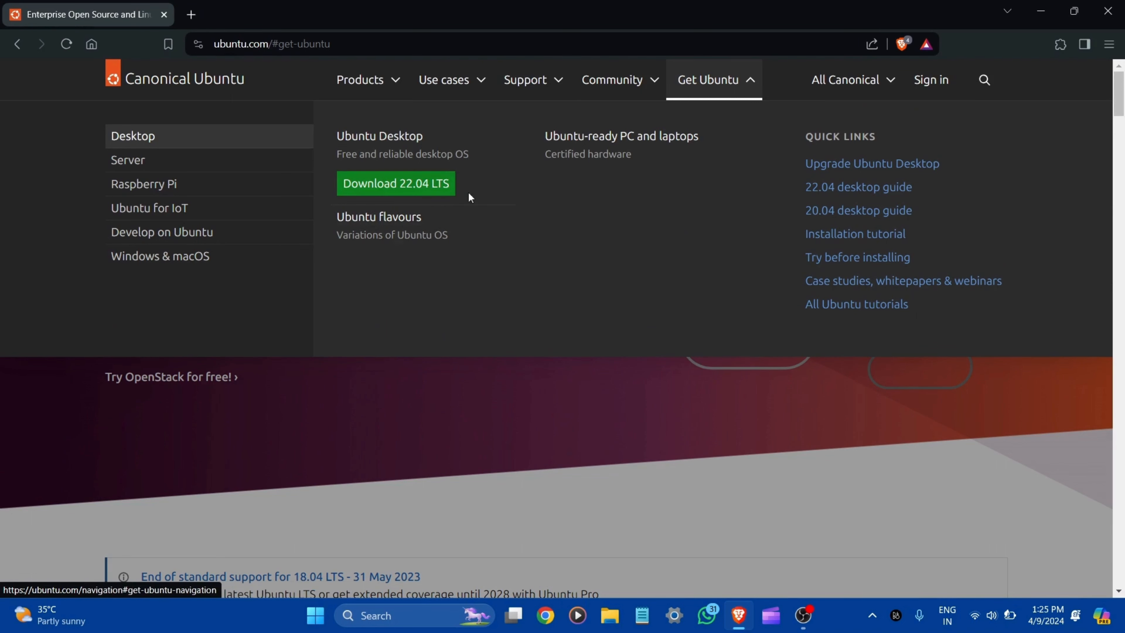
click(413, 194)
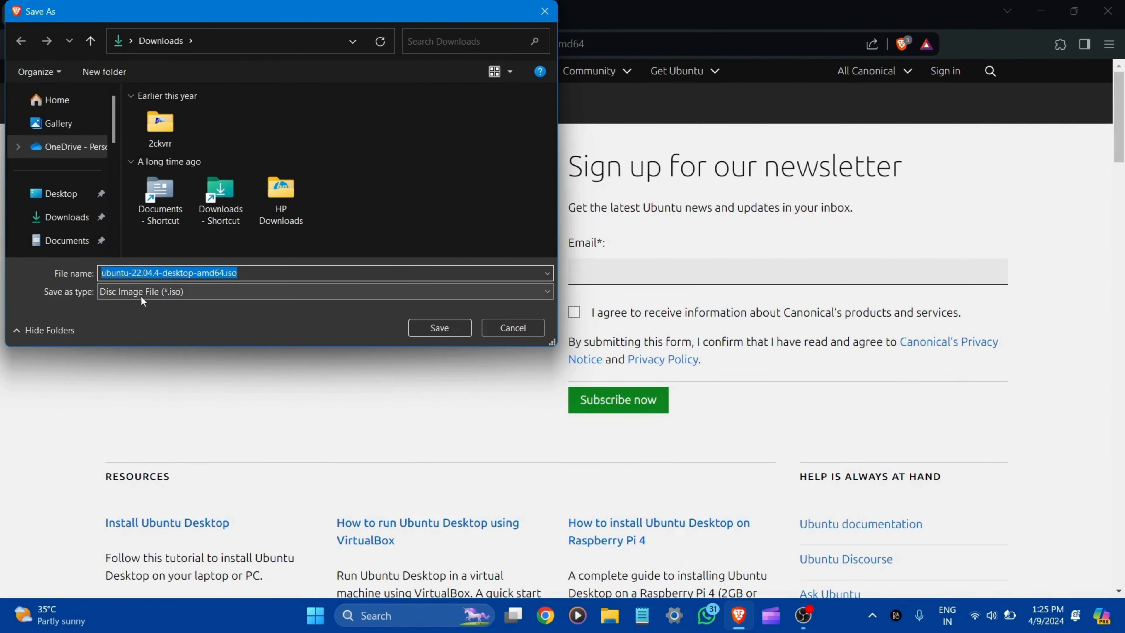
click(437, 329)
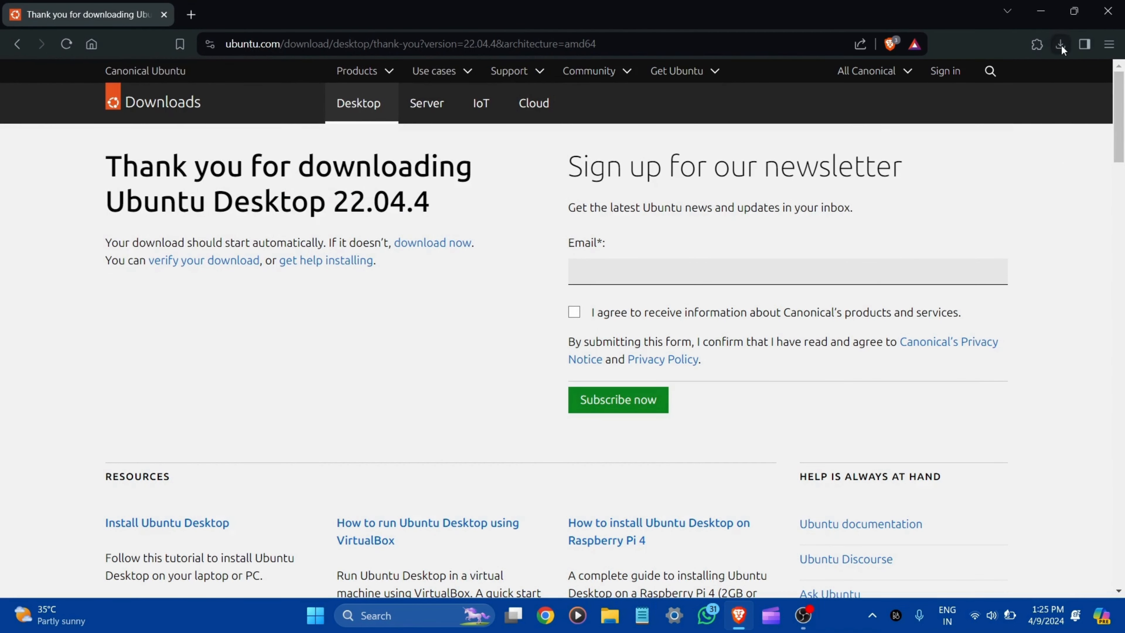
Check the progress of the new ubuntu-22.04.4-desktop-amd64.iso download and cancel it
click(1060, 45)
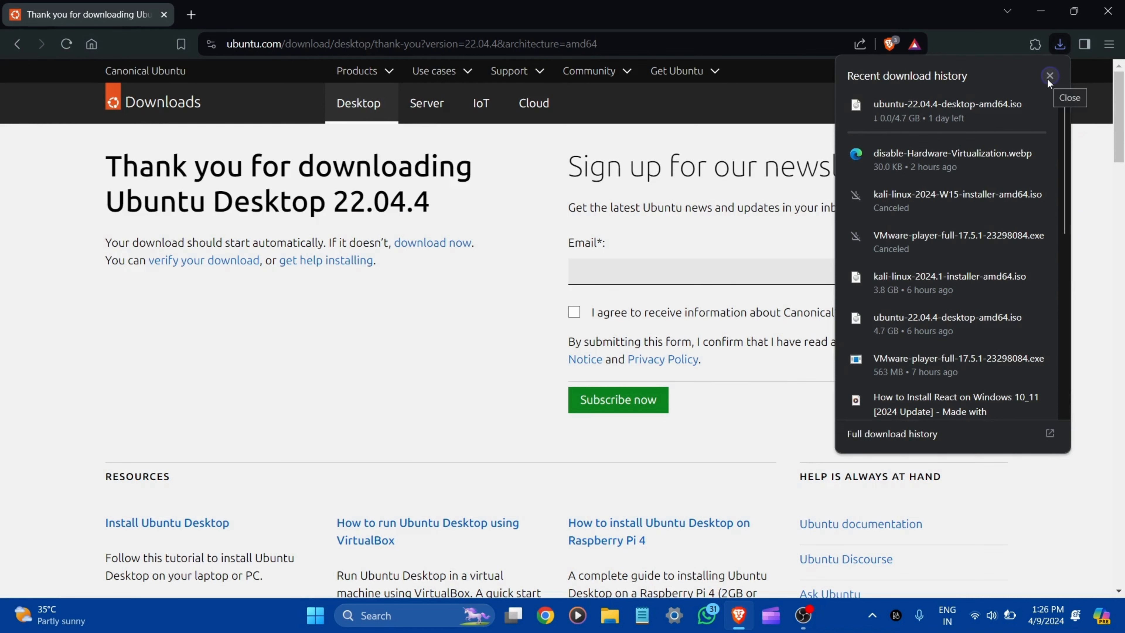
click(1049, 76)
click(1060, 43)
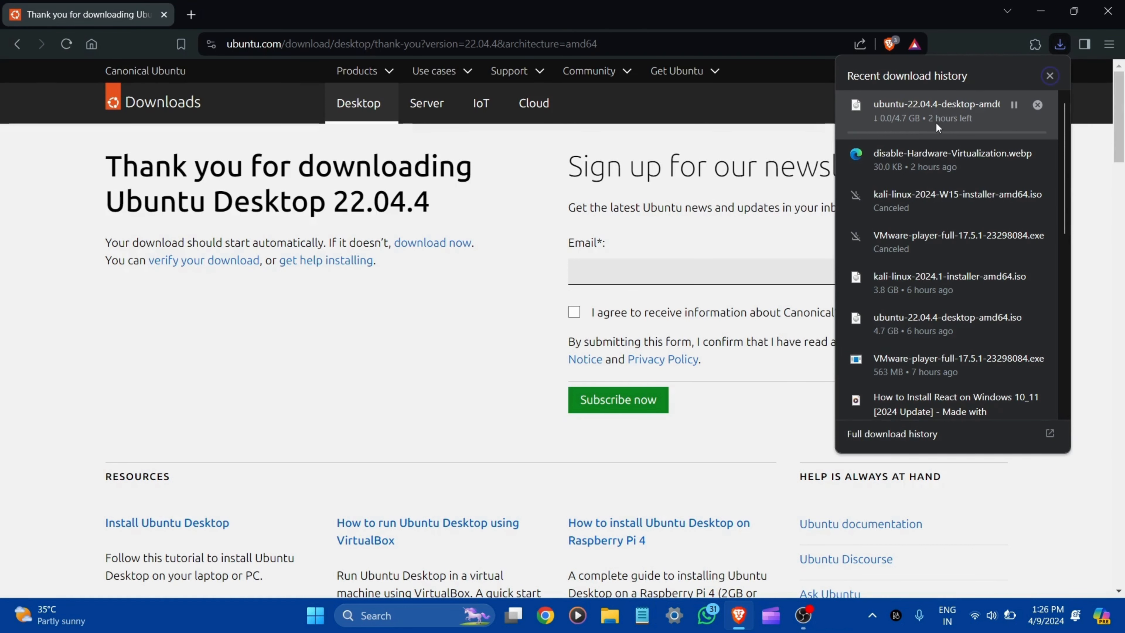
click(1037, 105)
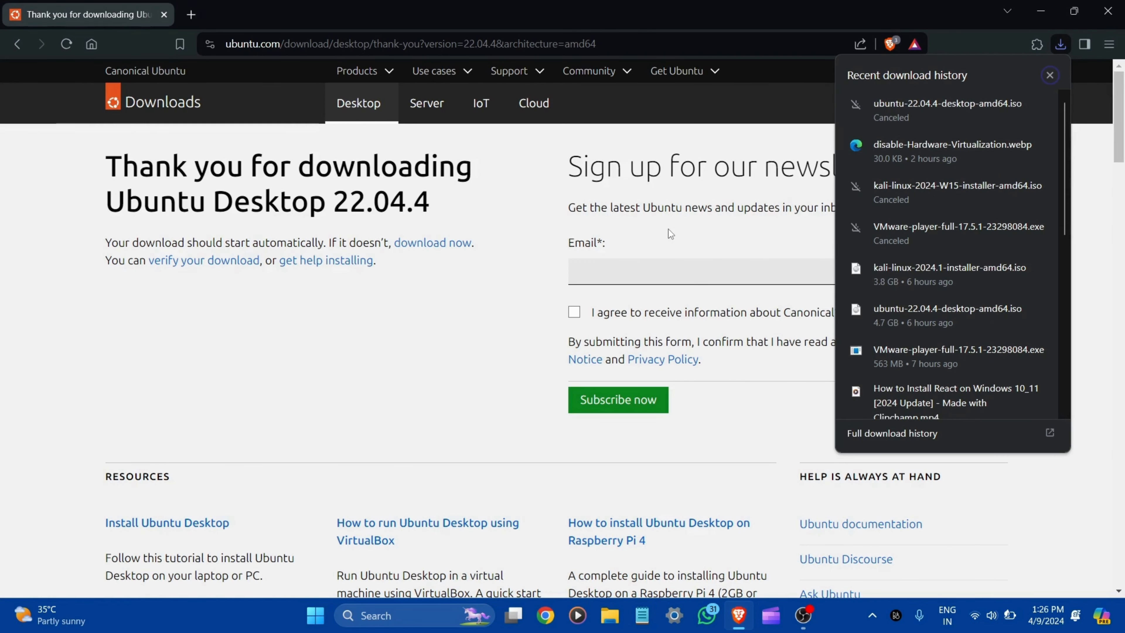
Switch to the desktop, launch VMware Workstation 17 Player and maximize its window
key(super+d)
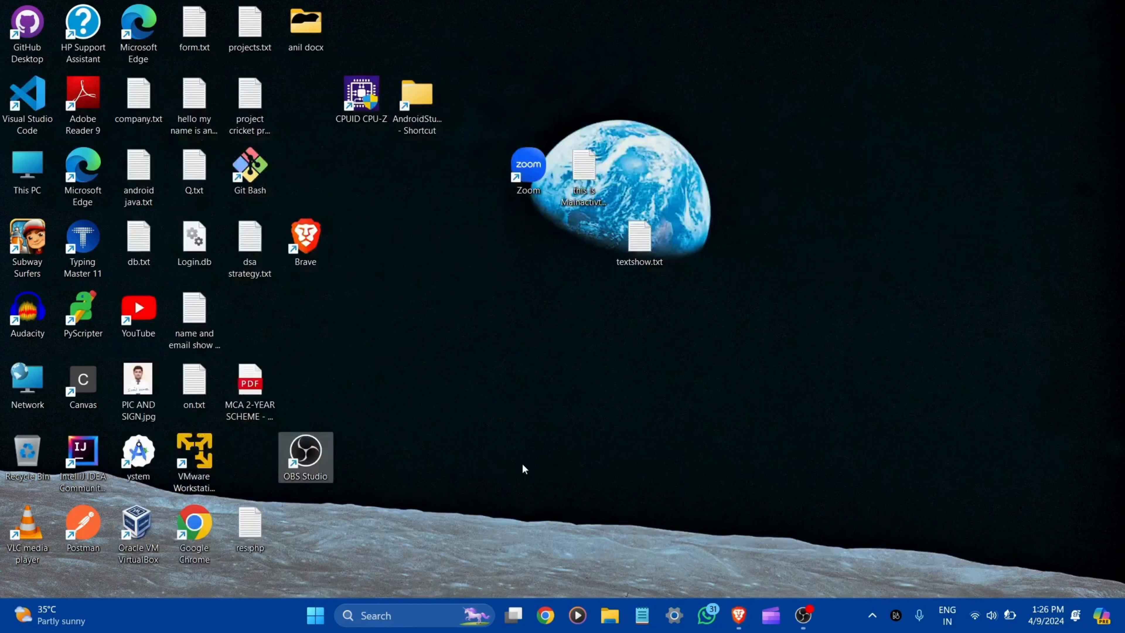
click(217, 459)
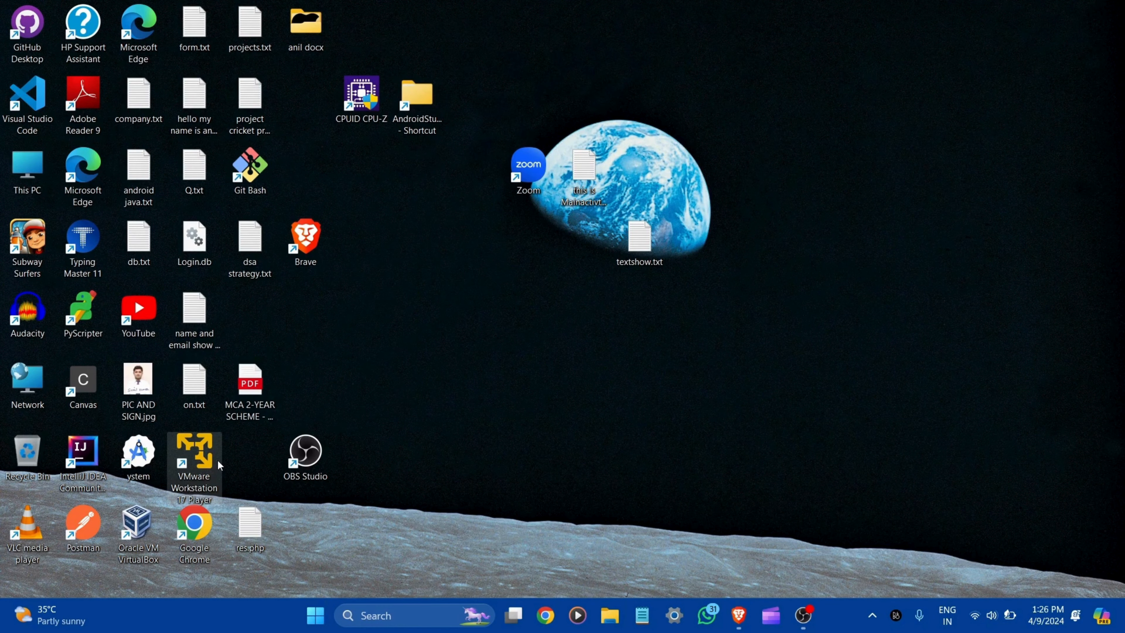
double_click(217, 459)
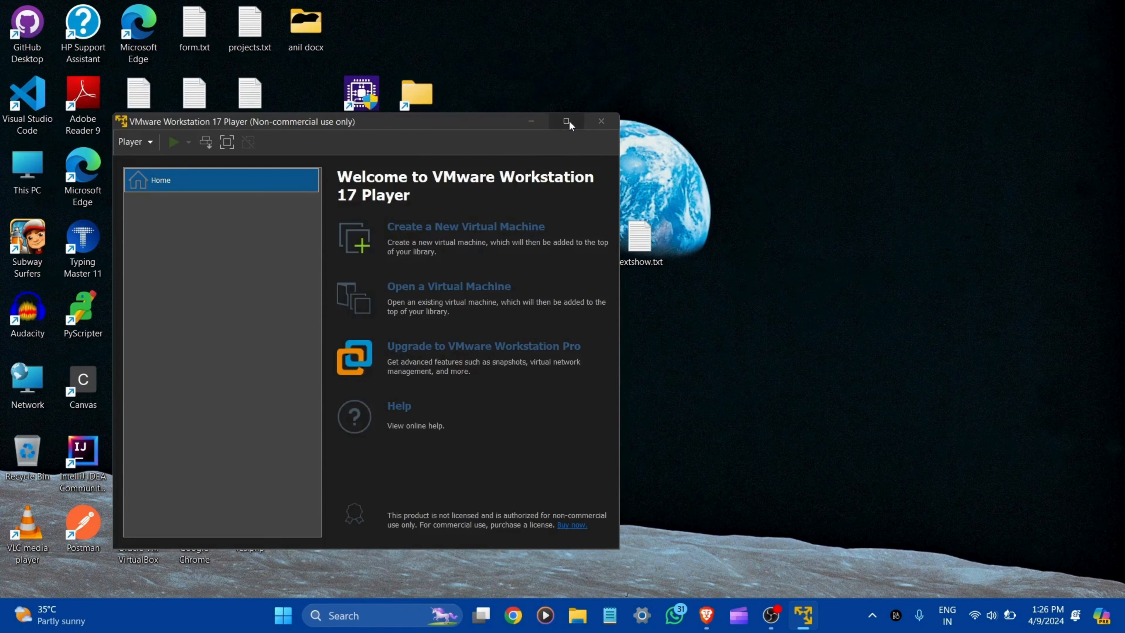
click(568, 119)
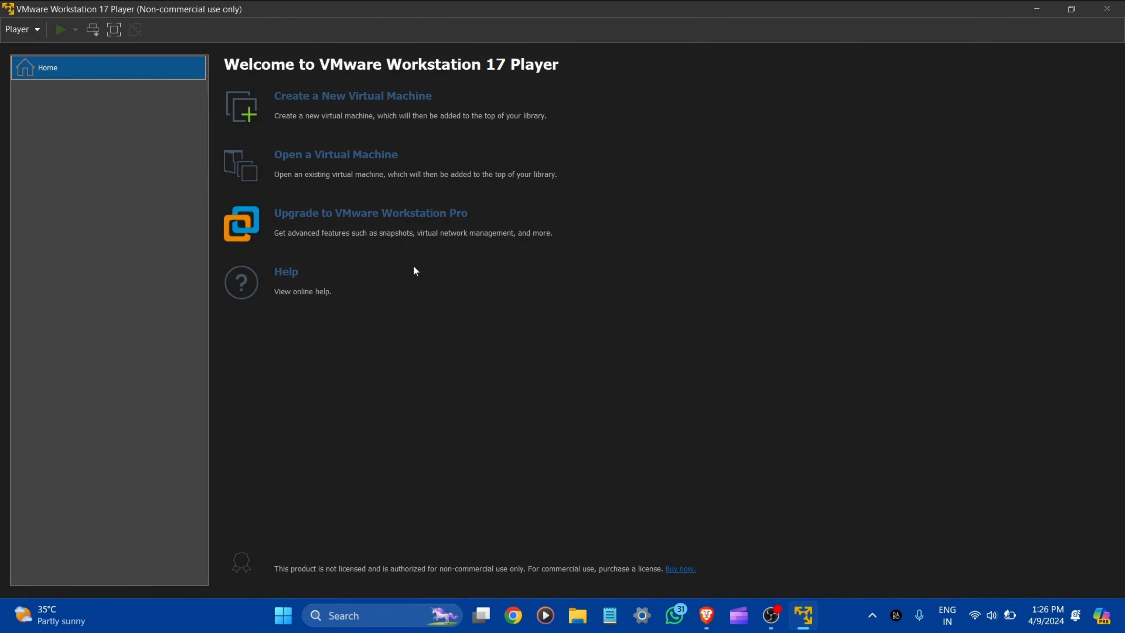
Start a new virtual machine with the operating system installed later, choosing Linux and Ubuntu 64-bit as the guest
click(376, 106)
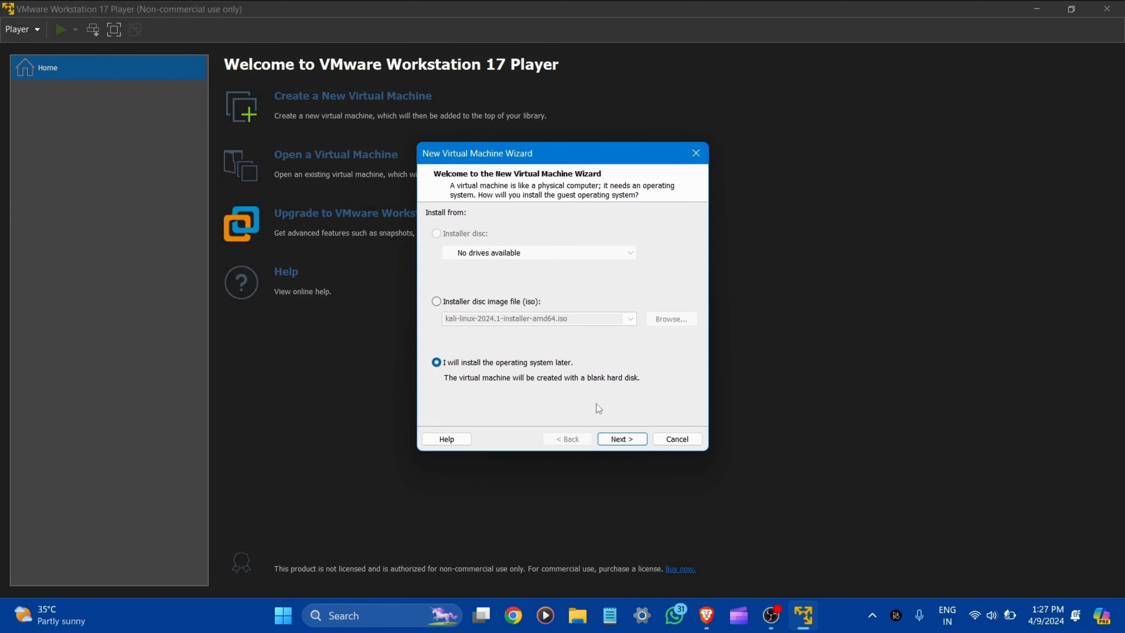
click(629, 439)
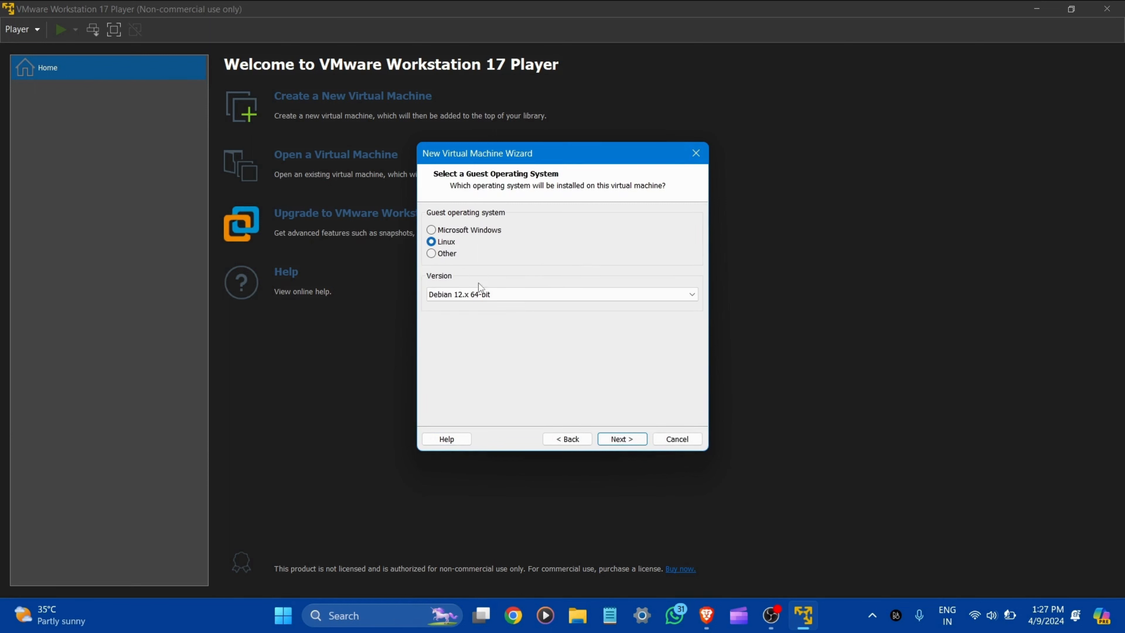
click(485, 295)
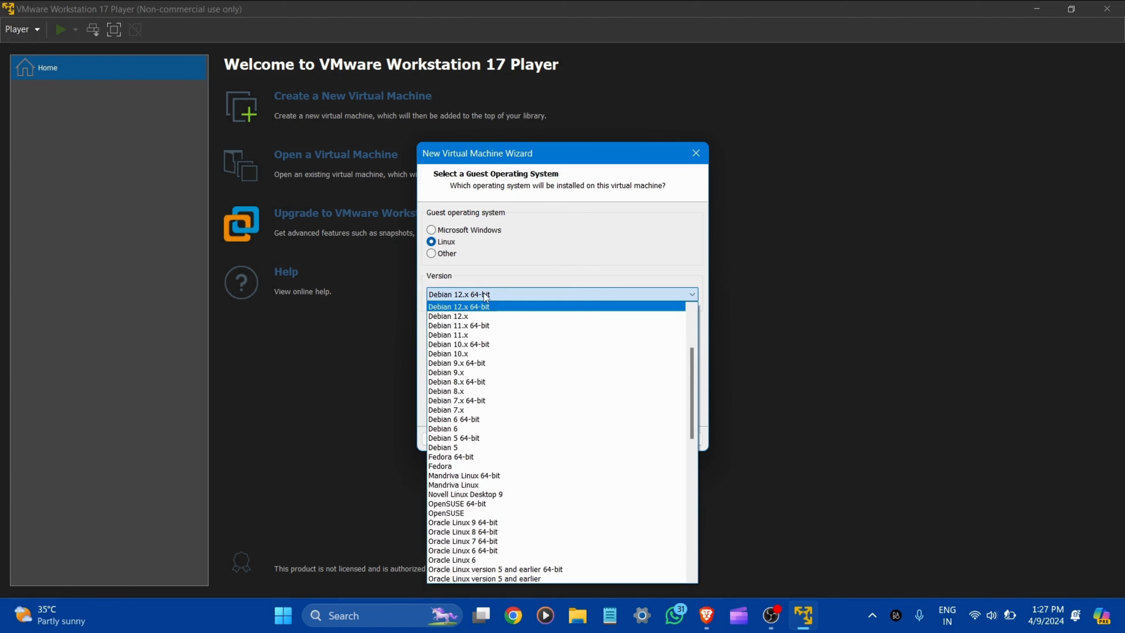
scroll(491, 395, up, 2)
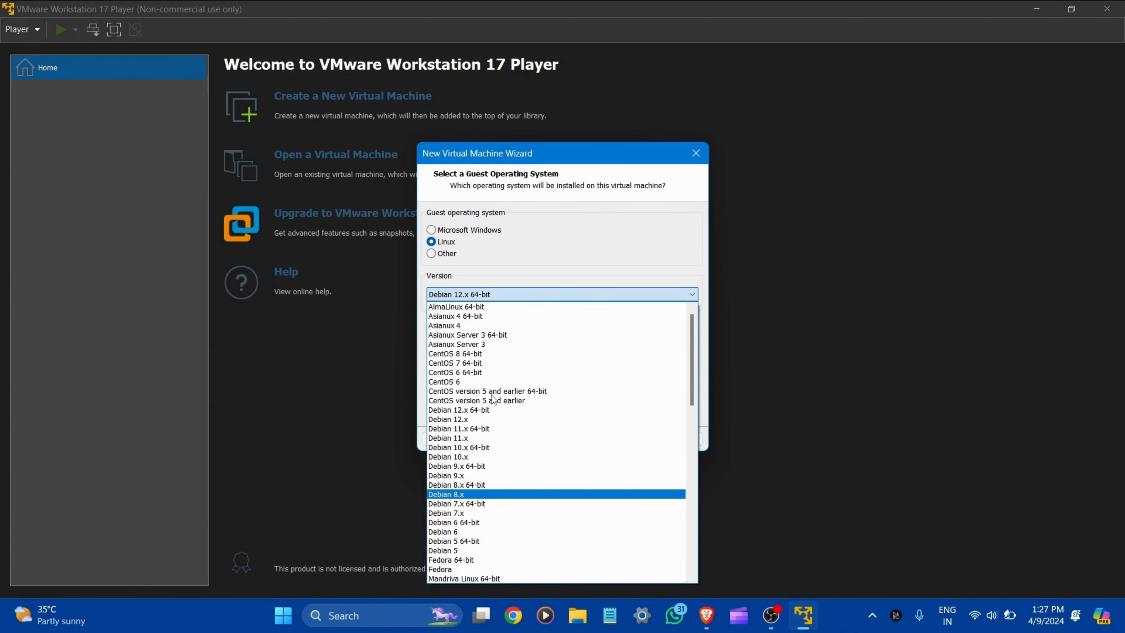
scroll(493, 399, down, 18)
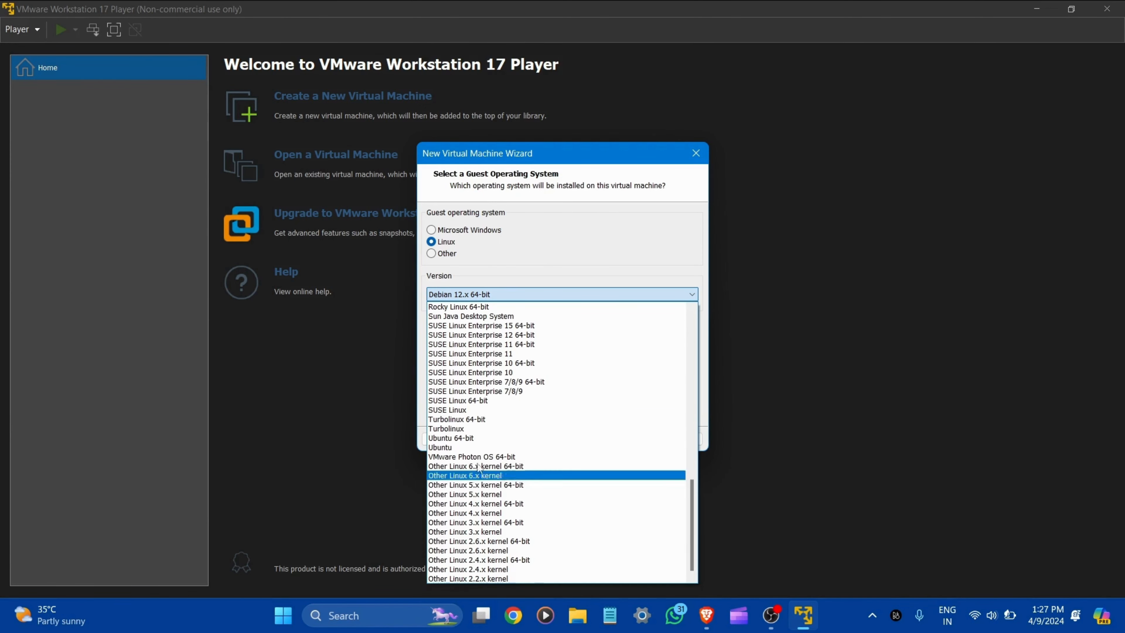
click(476, 439)
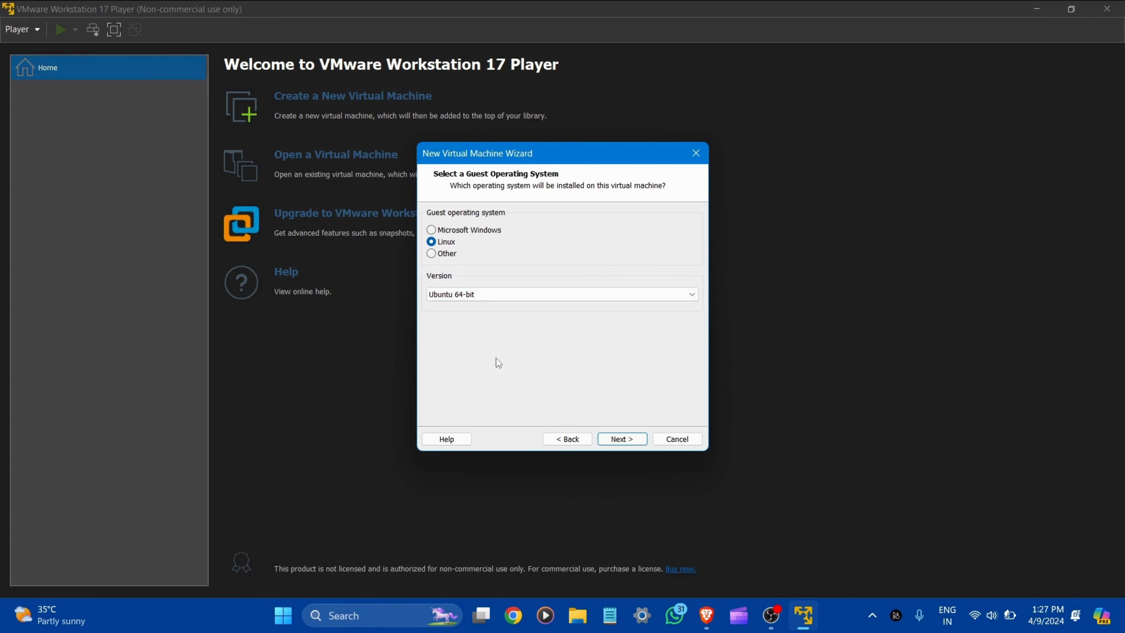
click(624, 436)
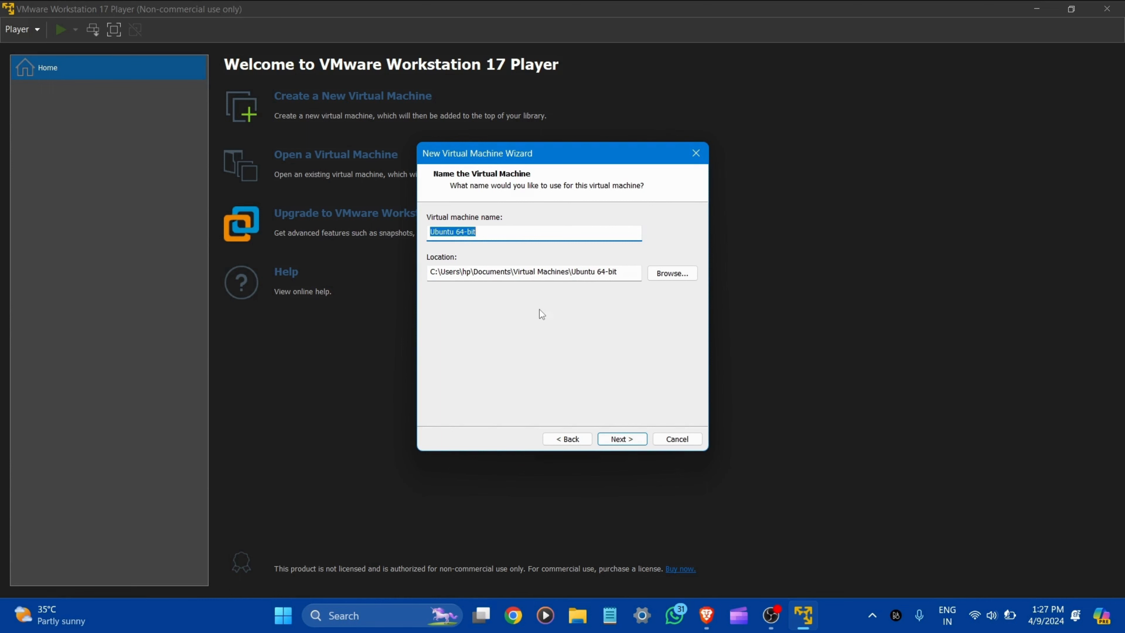
Accept the name Ubuntu 64-bit with its default location and a 20 GB virtual disk split into multiple files
click(626, 436)
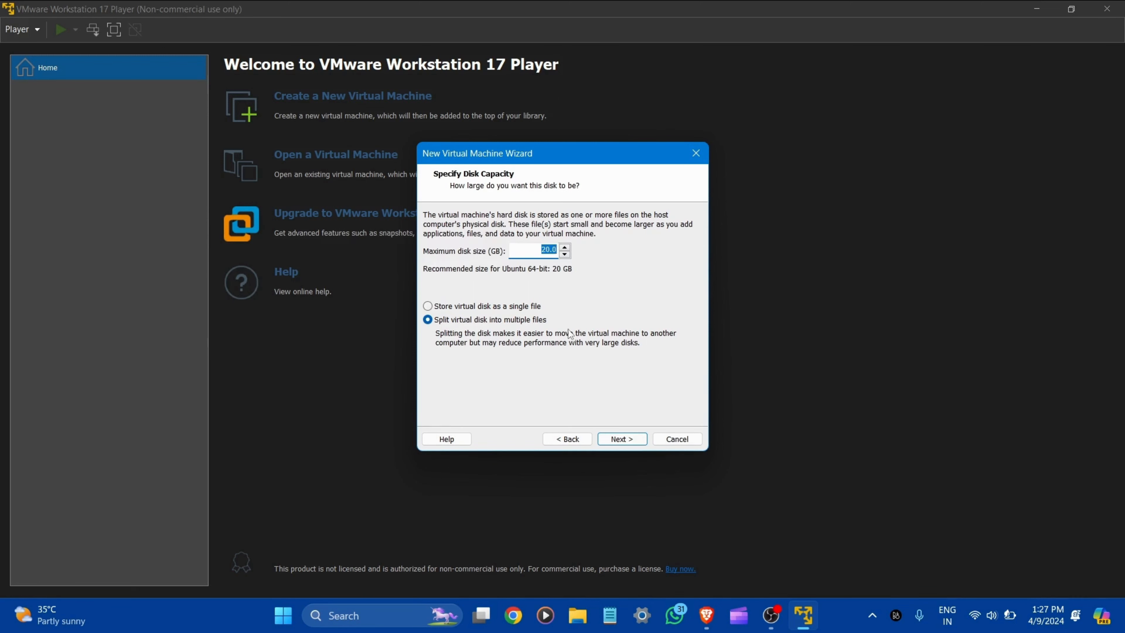
click(620, 437)
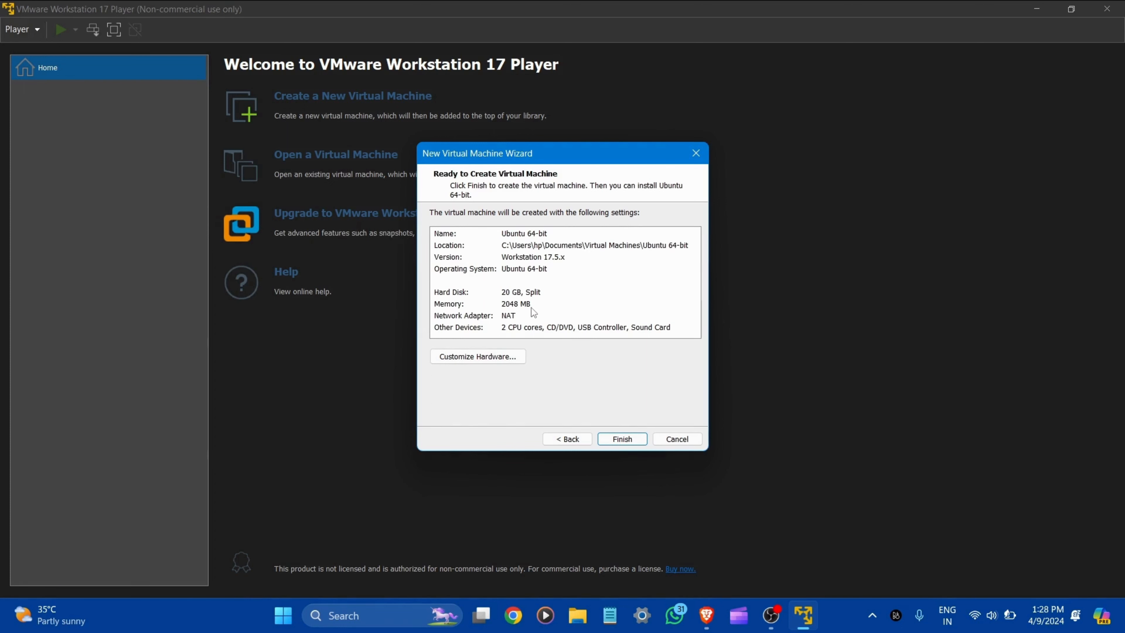
Customize the hardware so the CD/DVD drive uses the ISO image D:\movies\ubuntu-22.04.4-desktop-amd64.iso
click(494, 359)
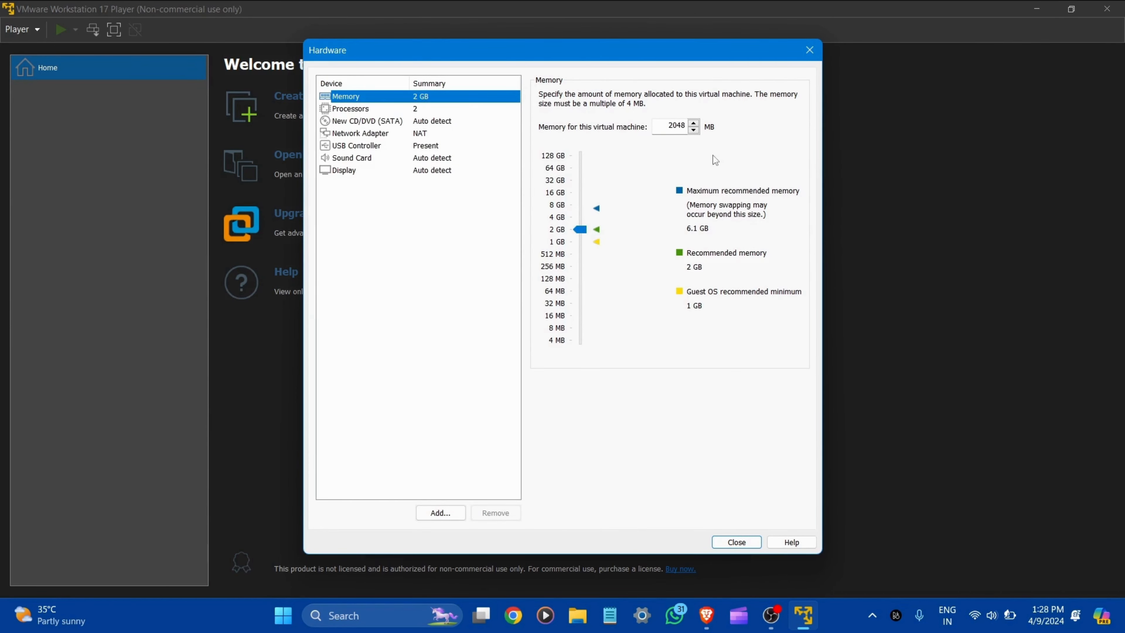
click(376, 109)
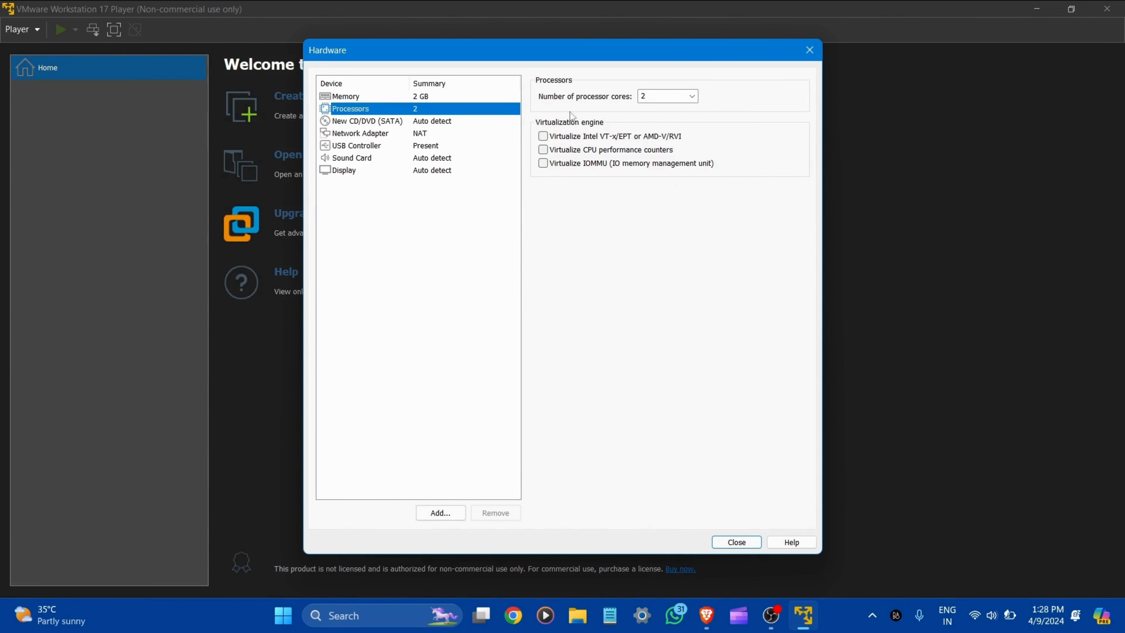
click(442, 120)
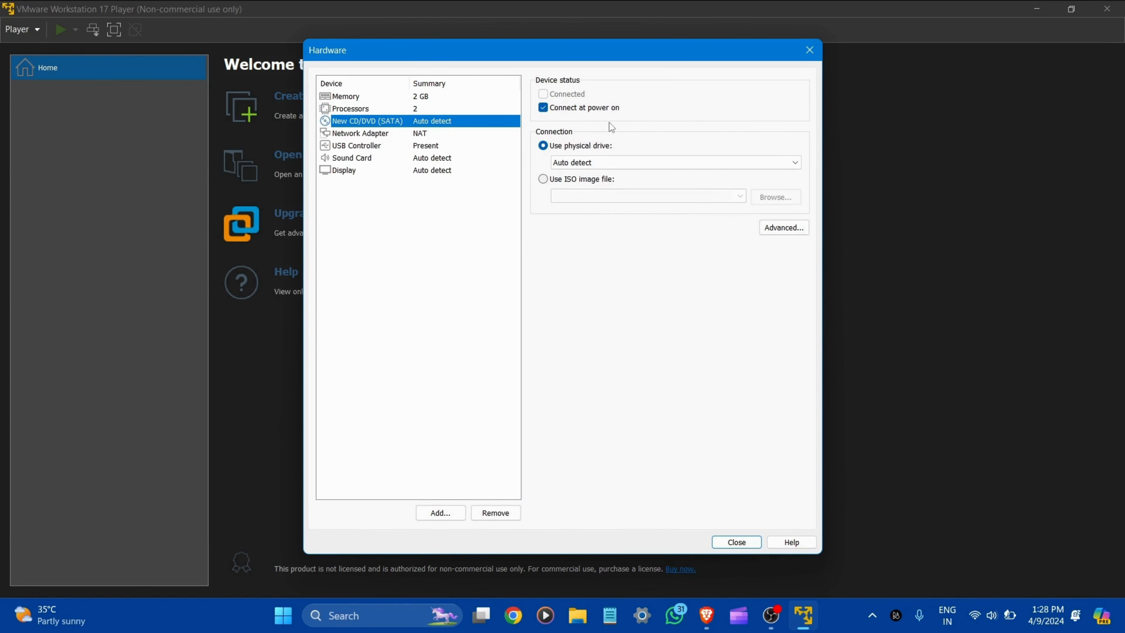
click(542, 180)
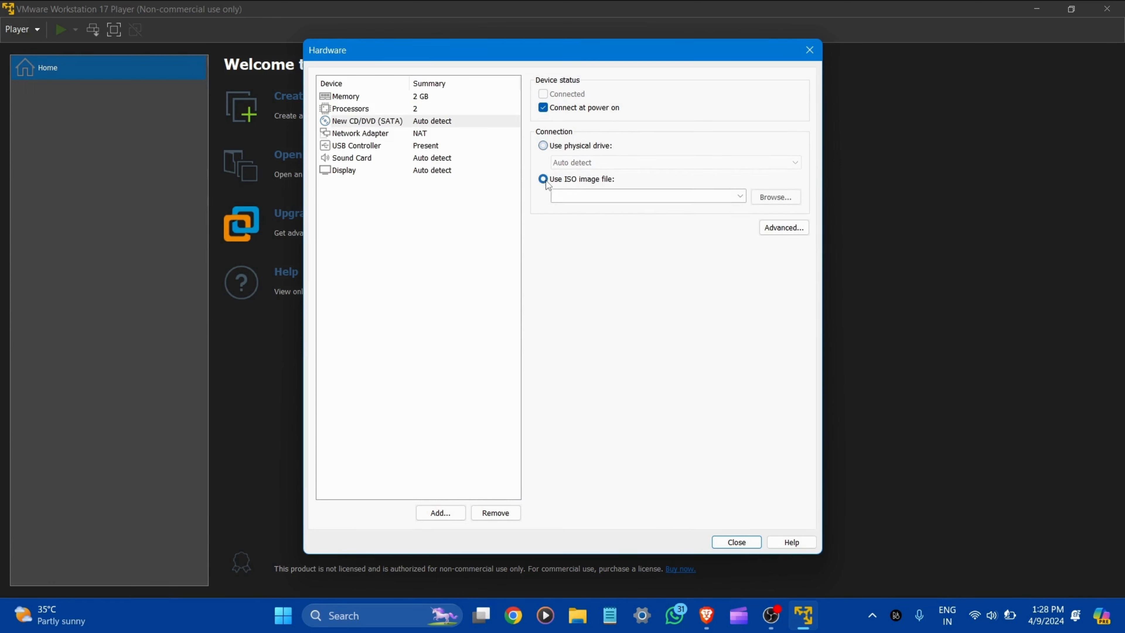
click(789, 198)
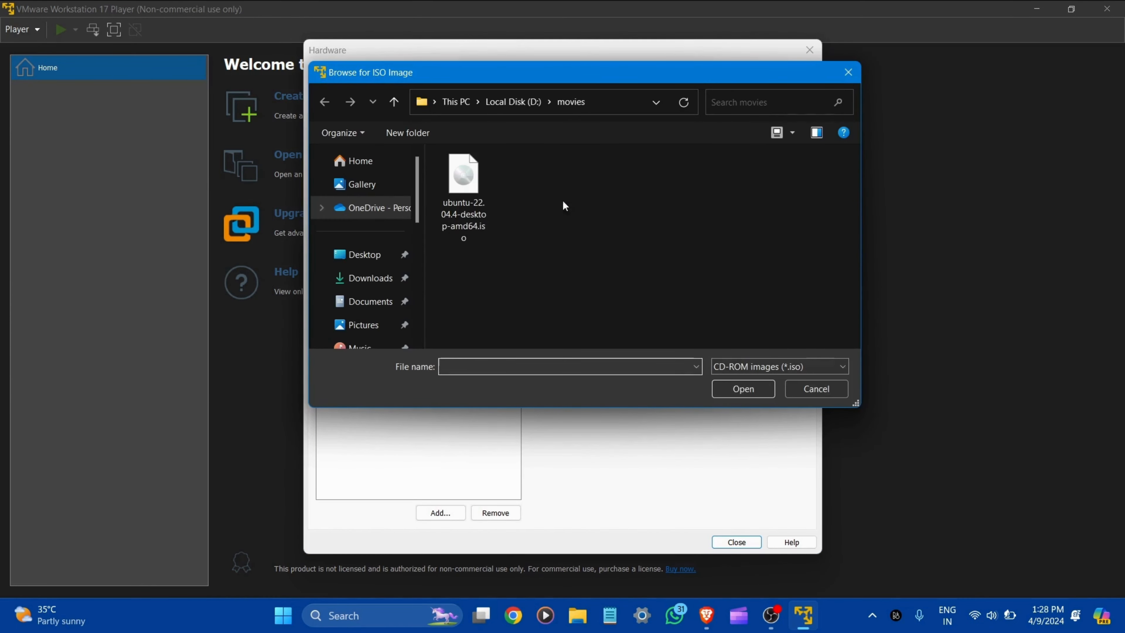
click(478, 205)
click(738, 389)
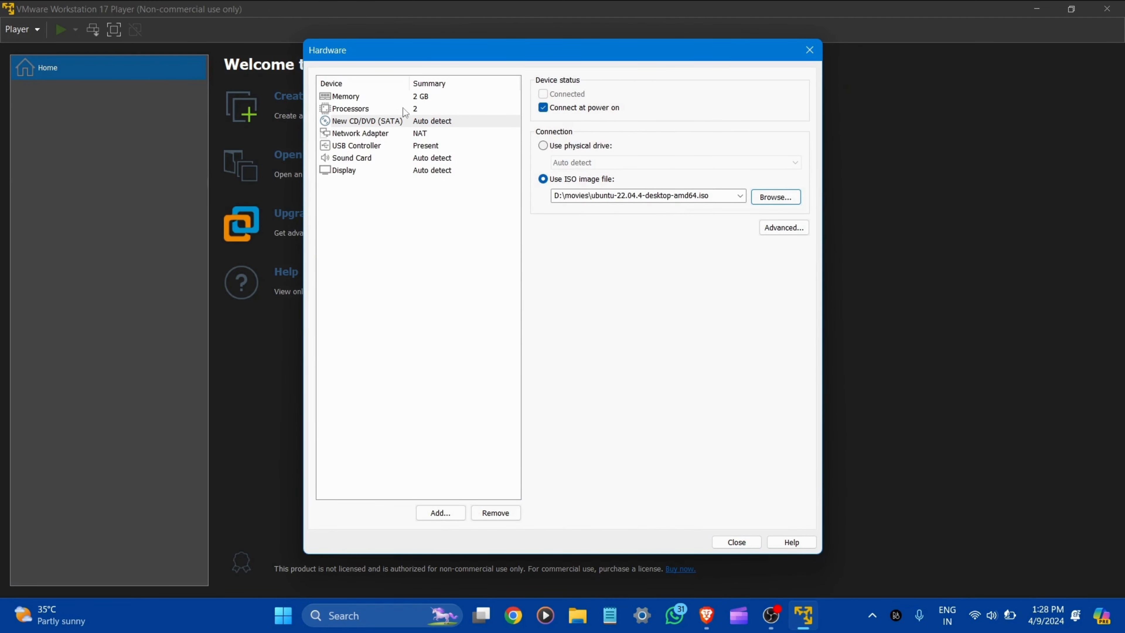
Review the network adapter, USB controller, sound card and display settings, and finish creating the virtual machine
click(380, 134)
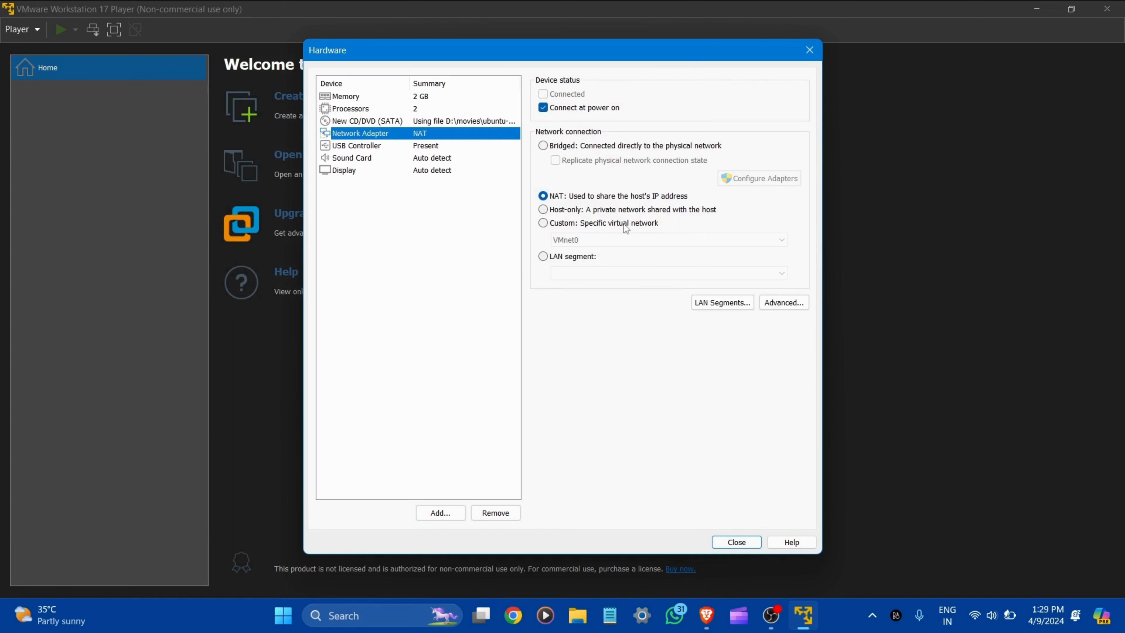
click(408, 149)
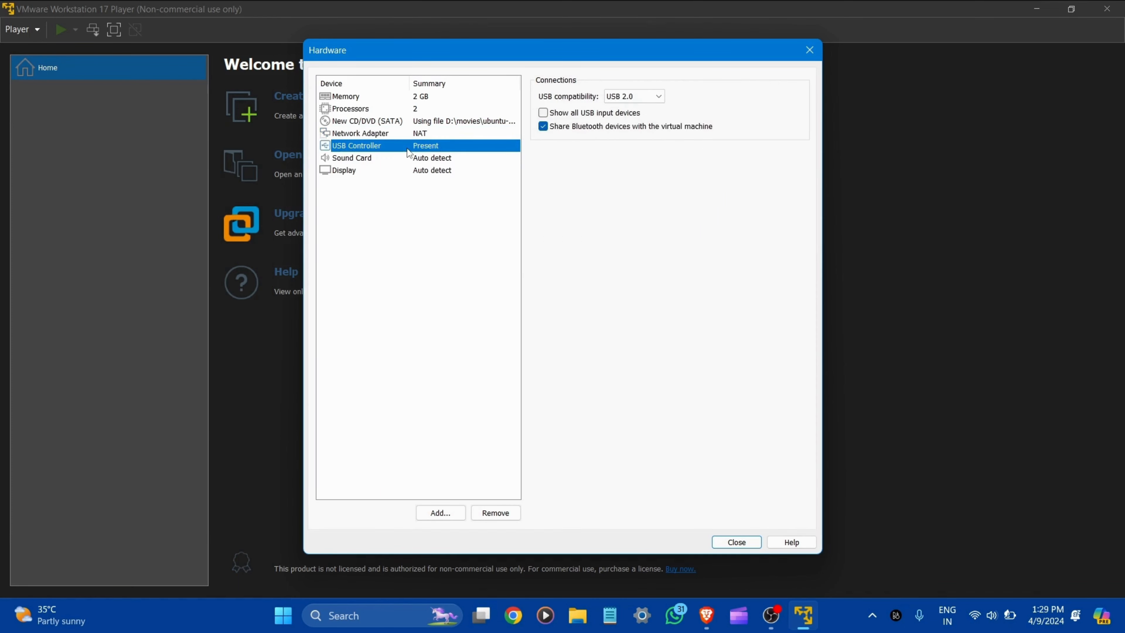
click(381, 155)
click(368, 170)
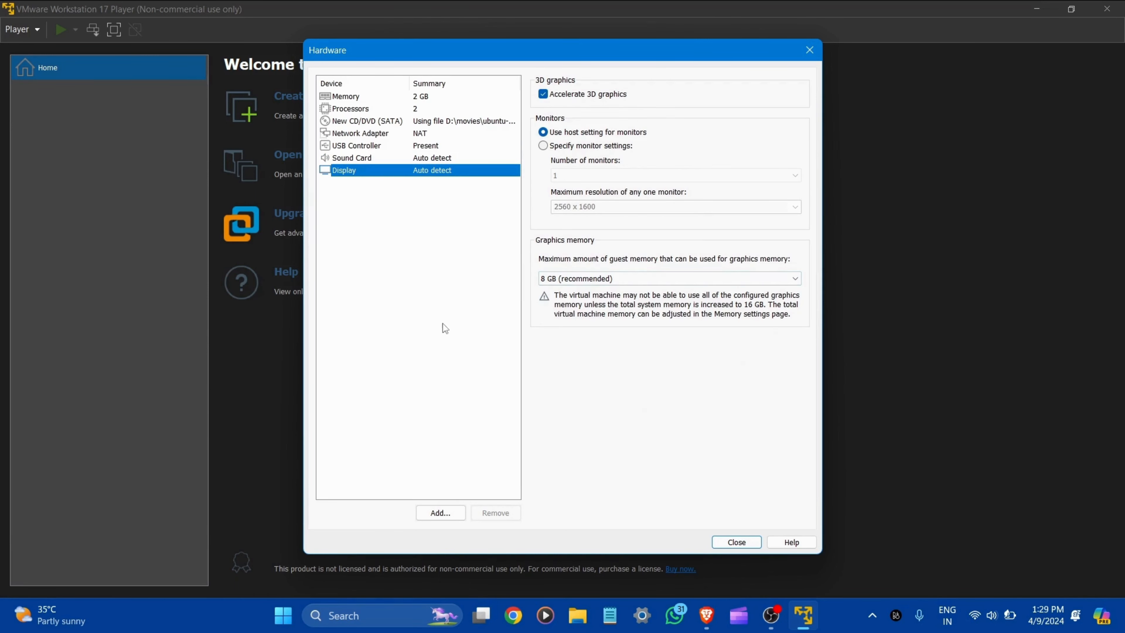
click(737, 541)
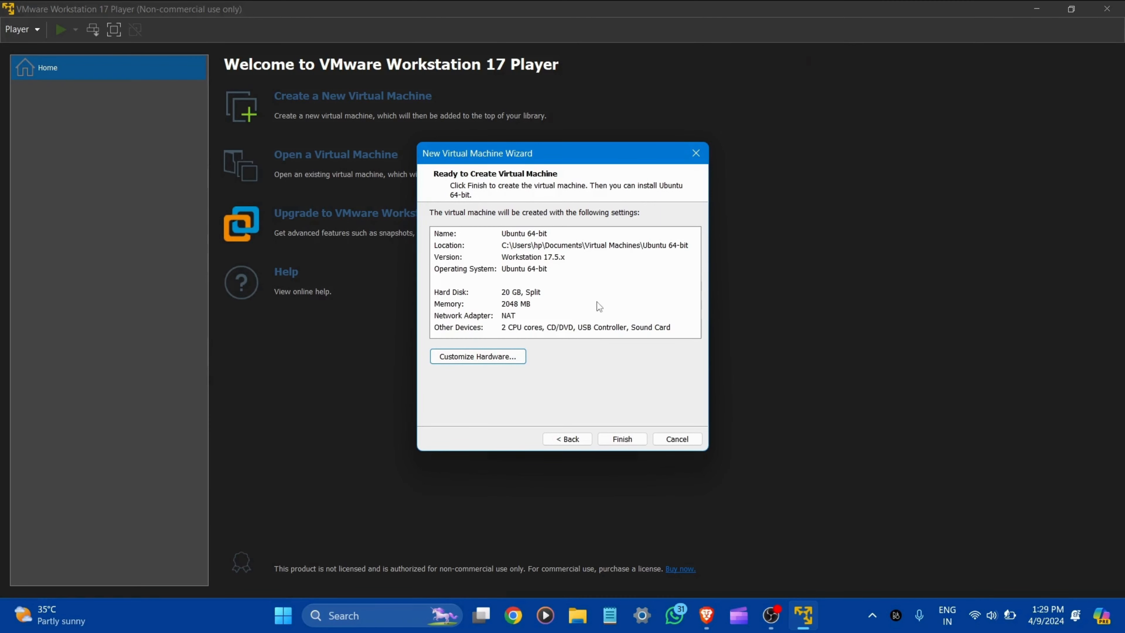
click(615, 442)
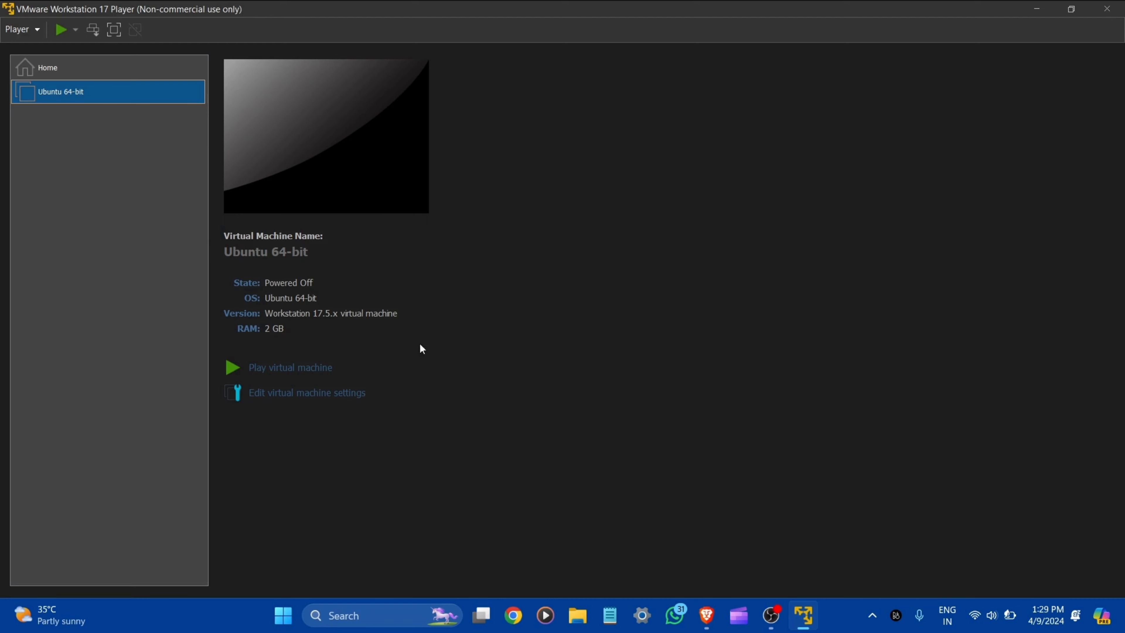
Power on the Ubuntu 64-bit virtual machine and boot the "Try or Install Ubuntu" entry
click(326, 372)
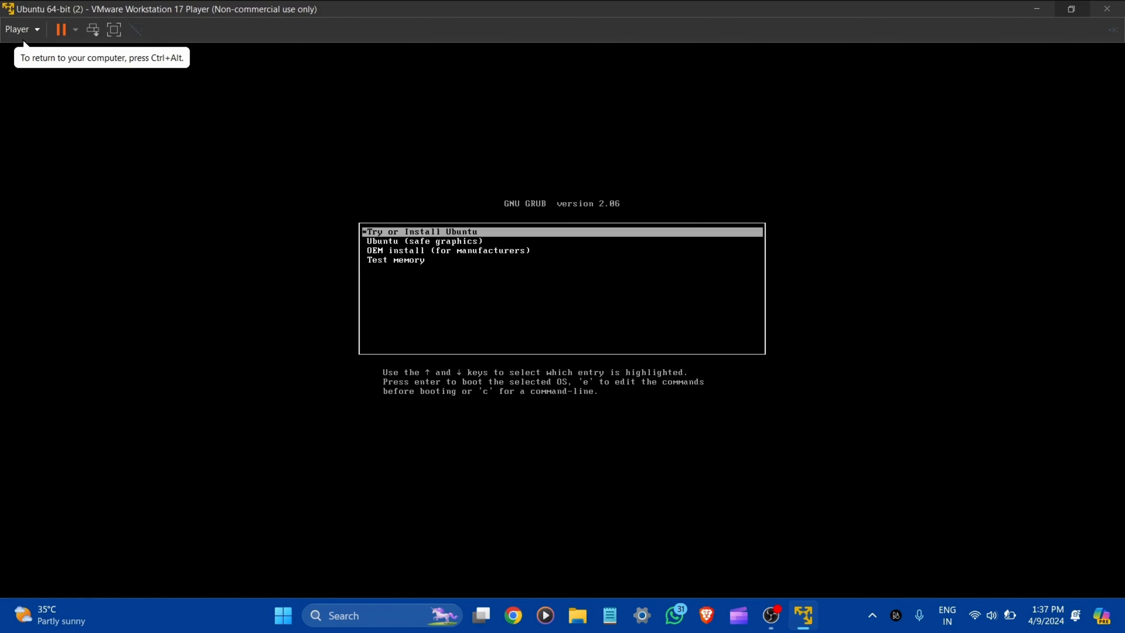
key(Down)
key(Up)
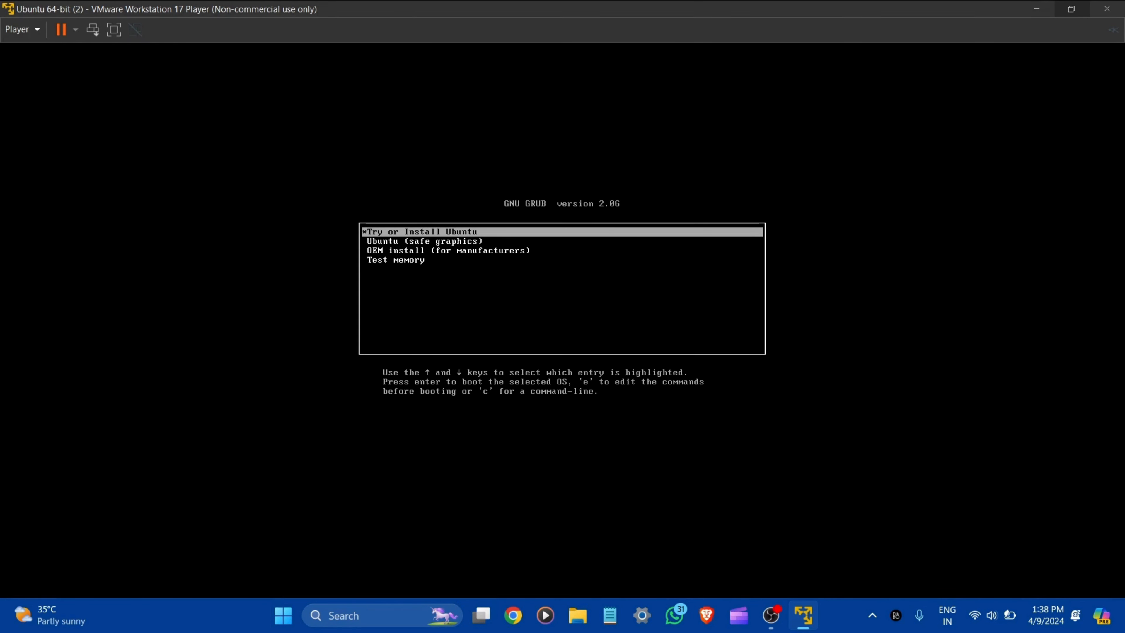
key(Down)
key(Up)
key(Down)
key(Down)
key(Up)
key(Up)
key(Down)
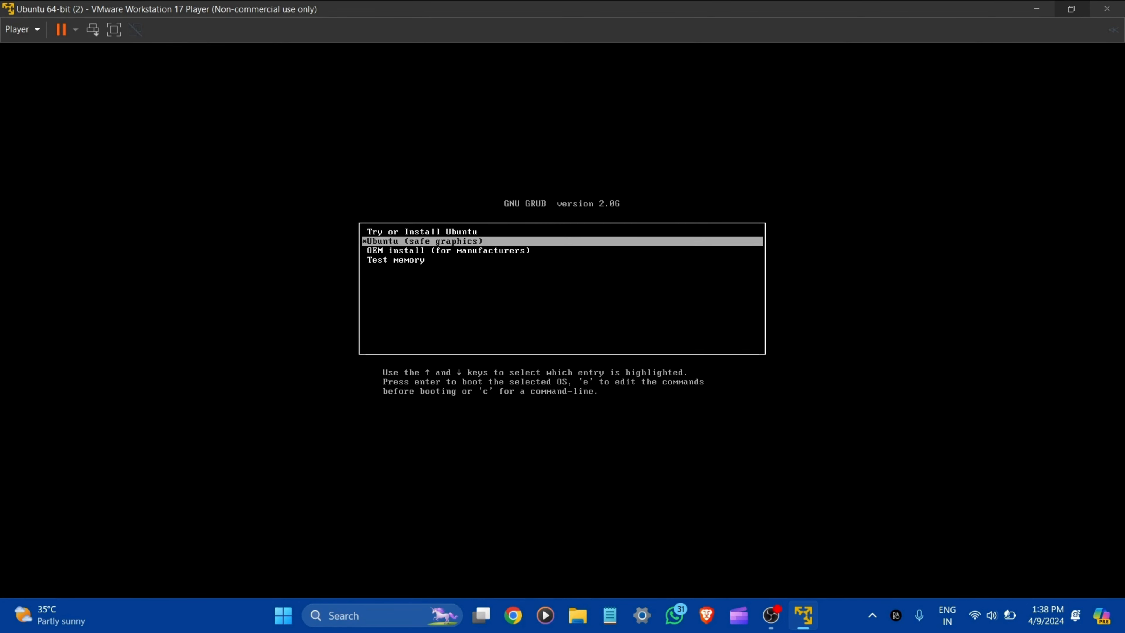
key(Down)
key(Up)
key(Up)
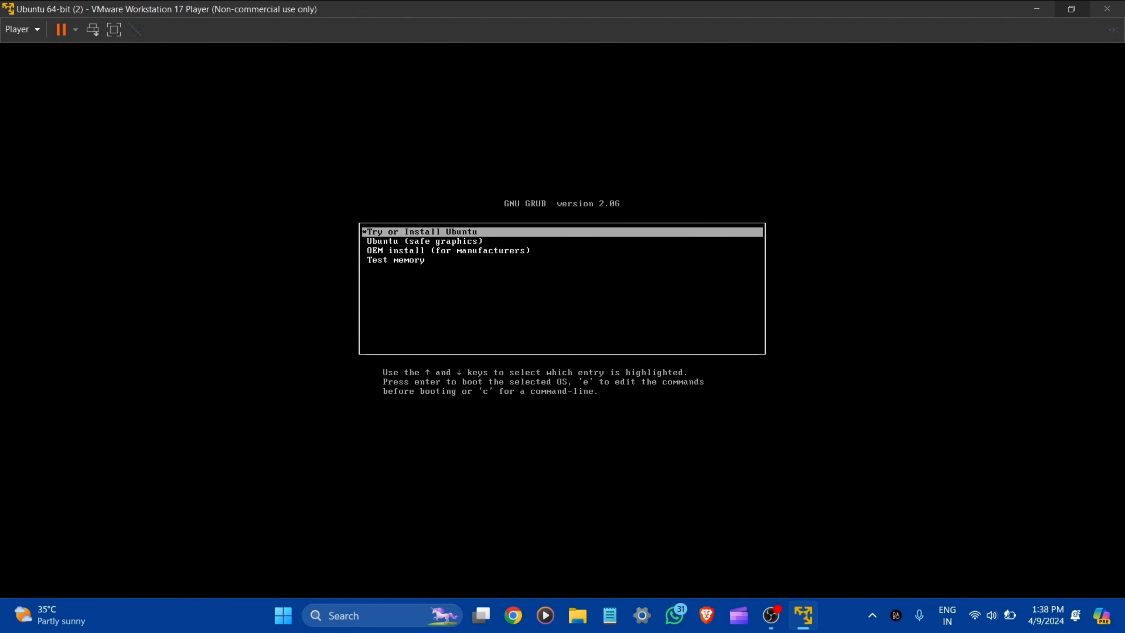
key(Return)
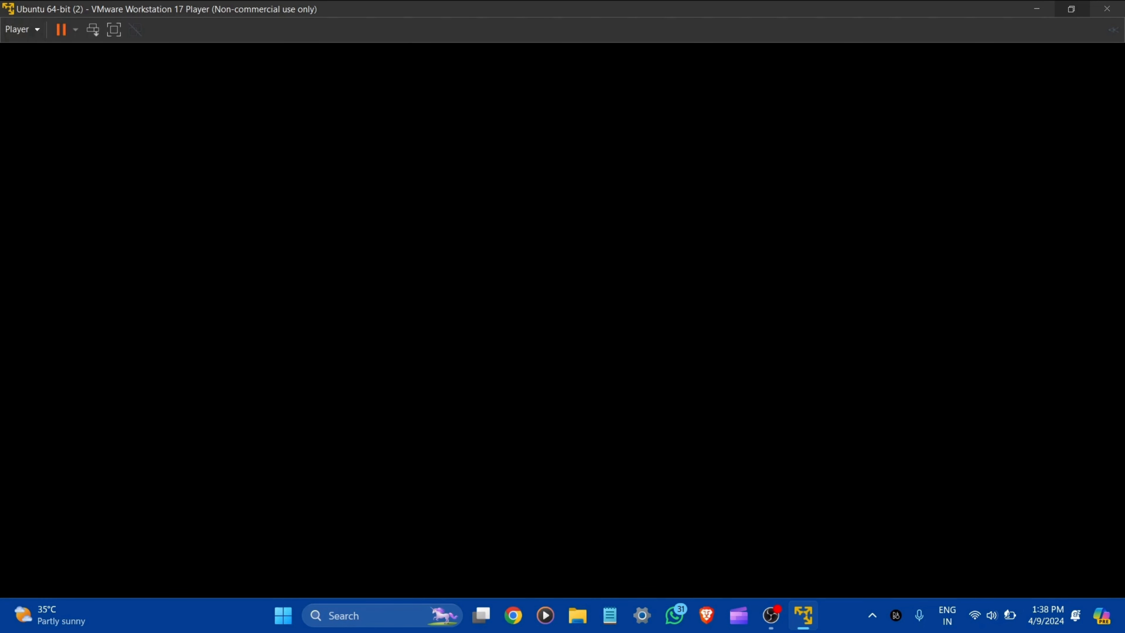